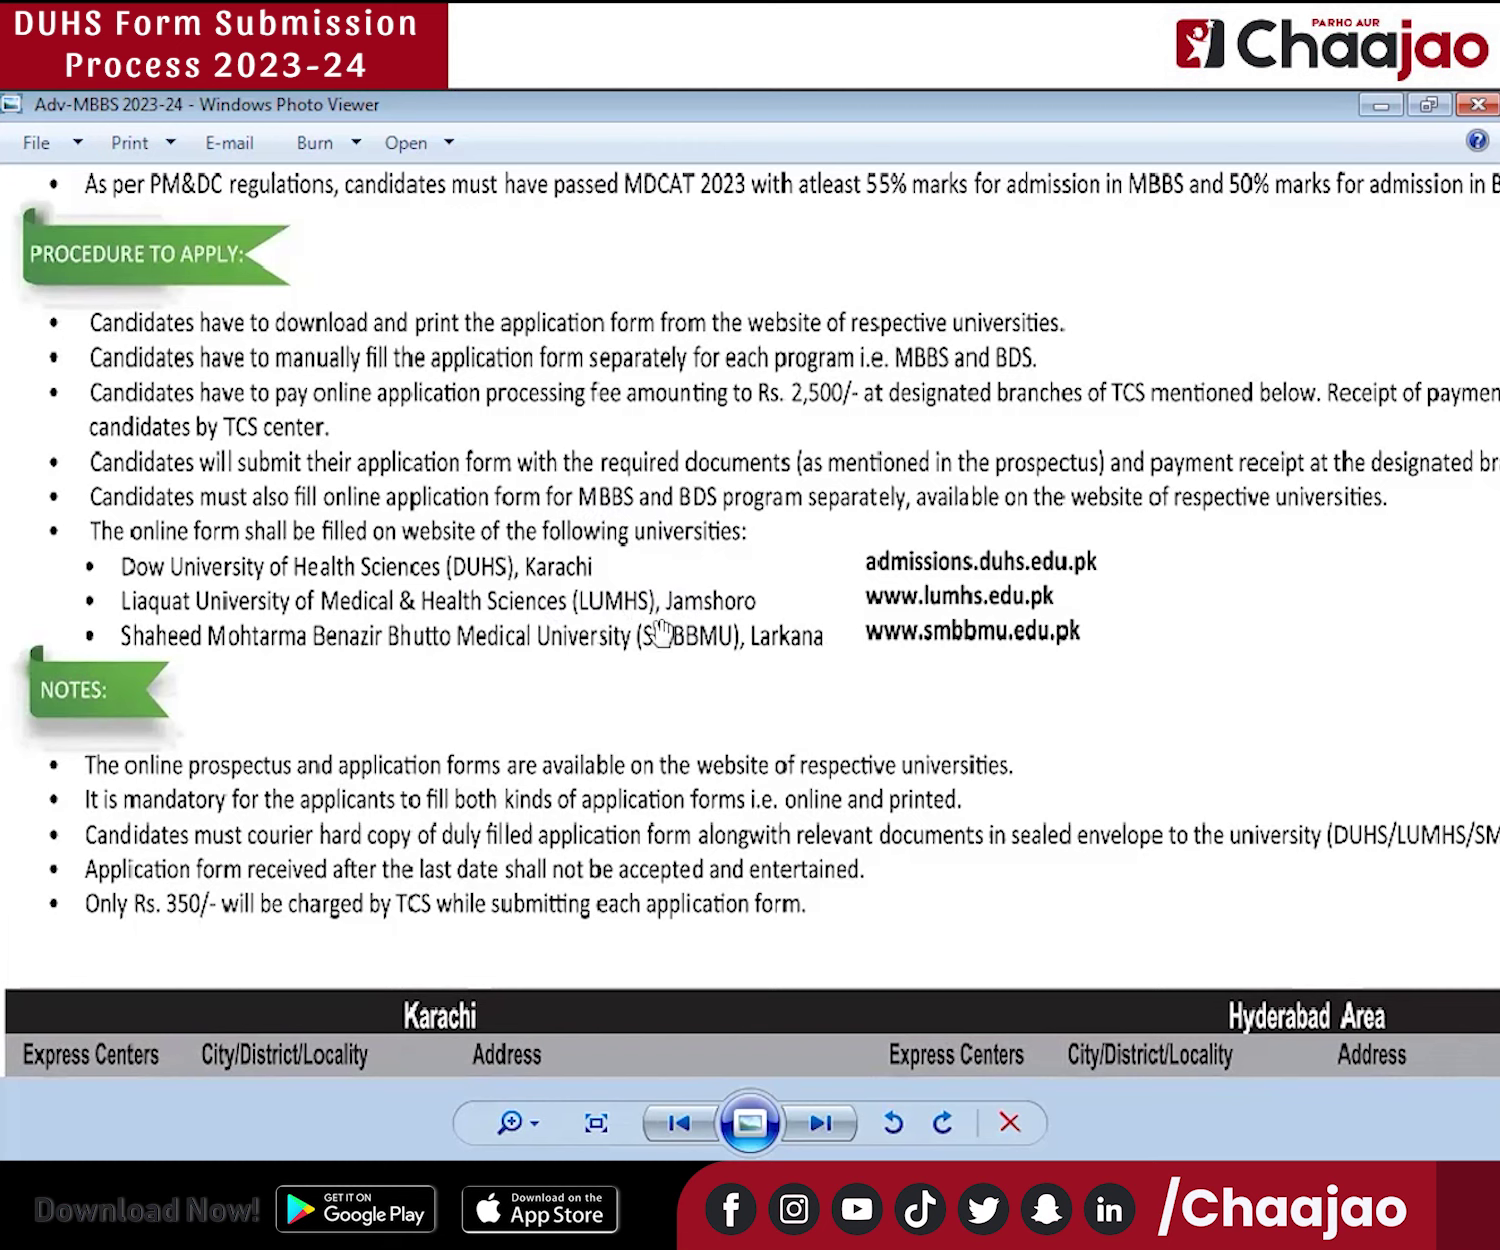
Pan across the zoomed advertisement to read its Eligibility, Procedure and Notes sections.
scroll(566, 606, up, 1)
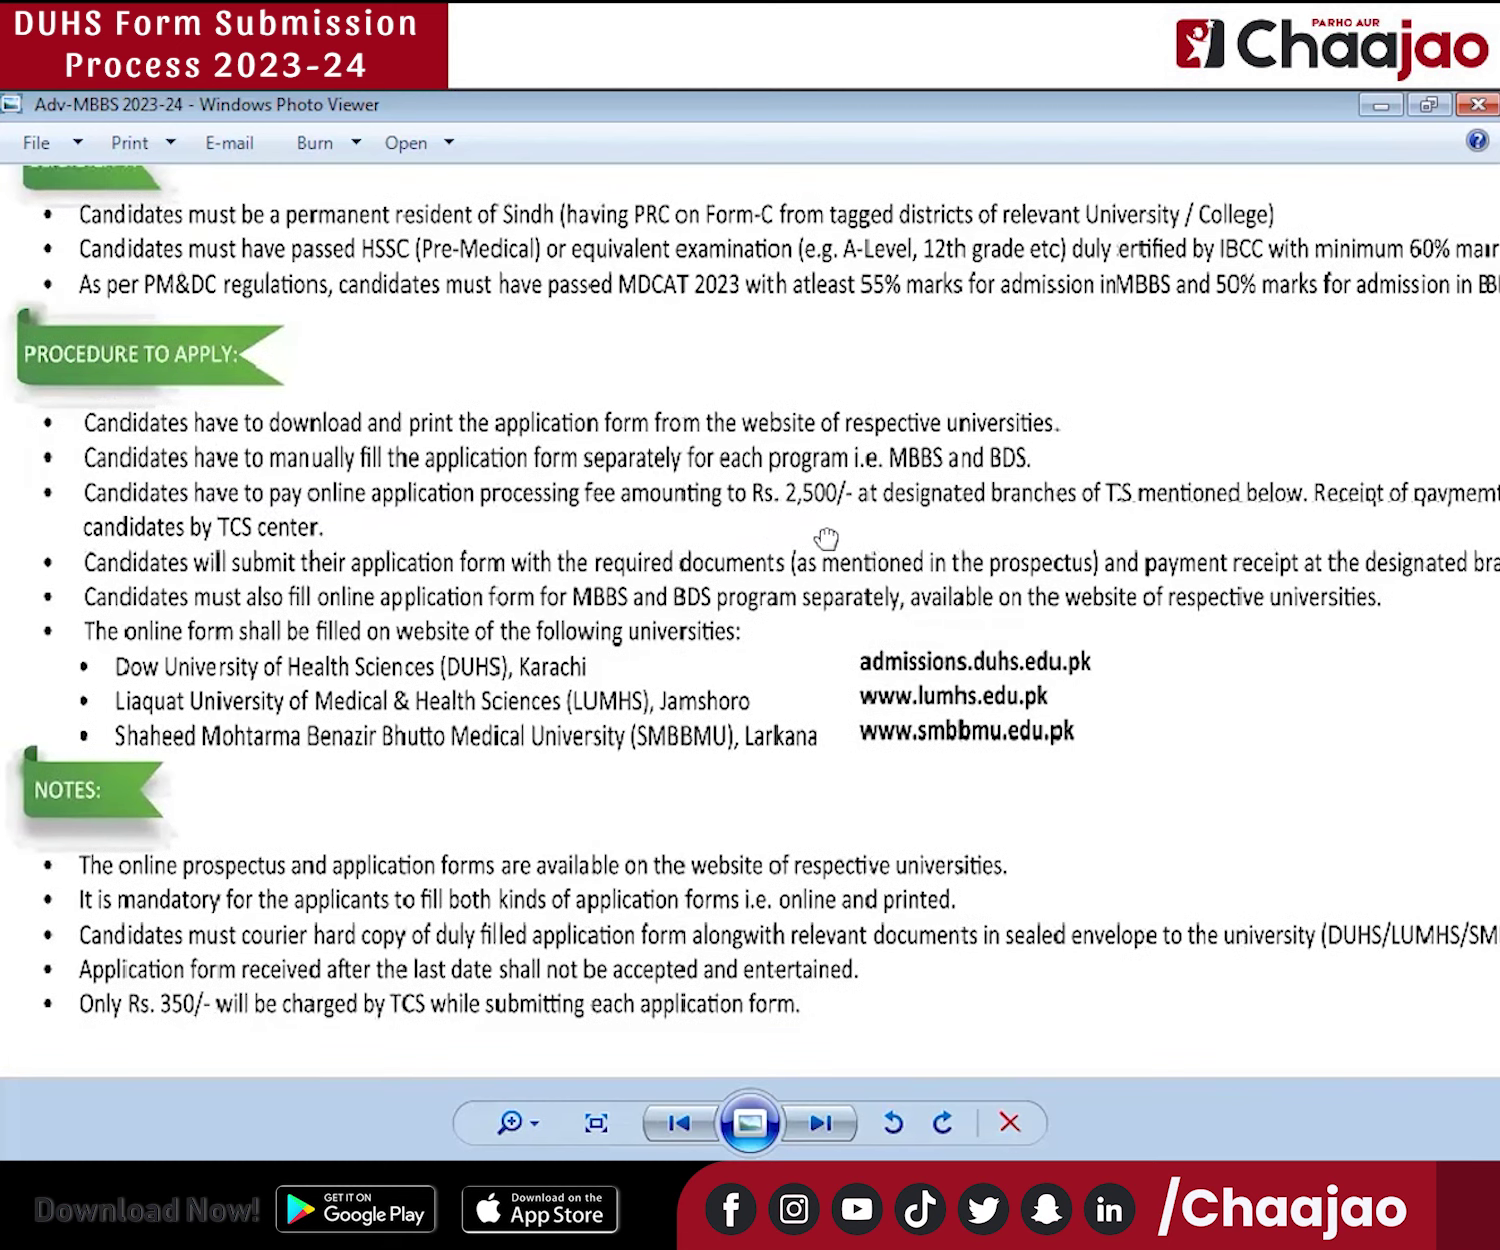
drag(824, 536, 758, 562)
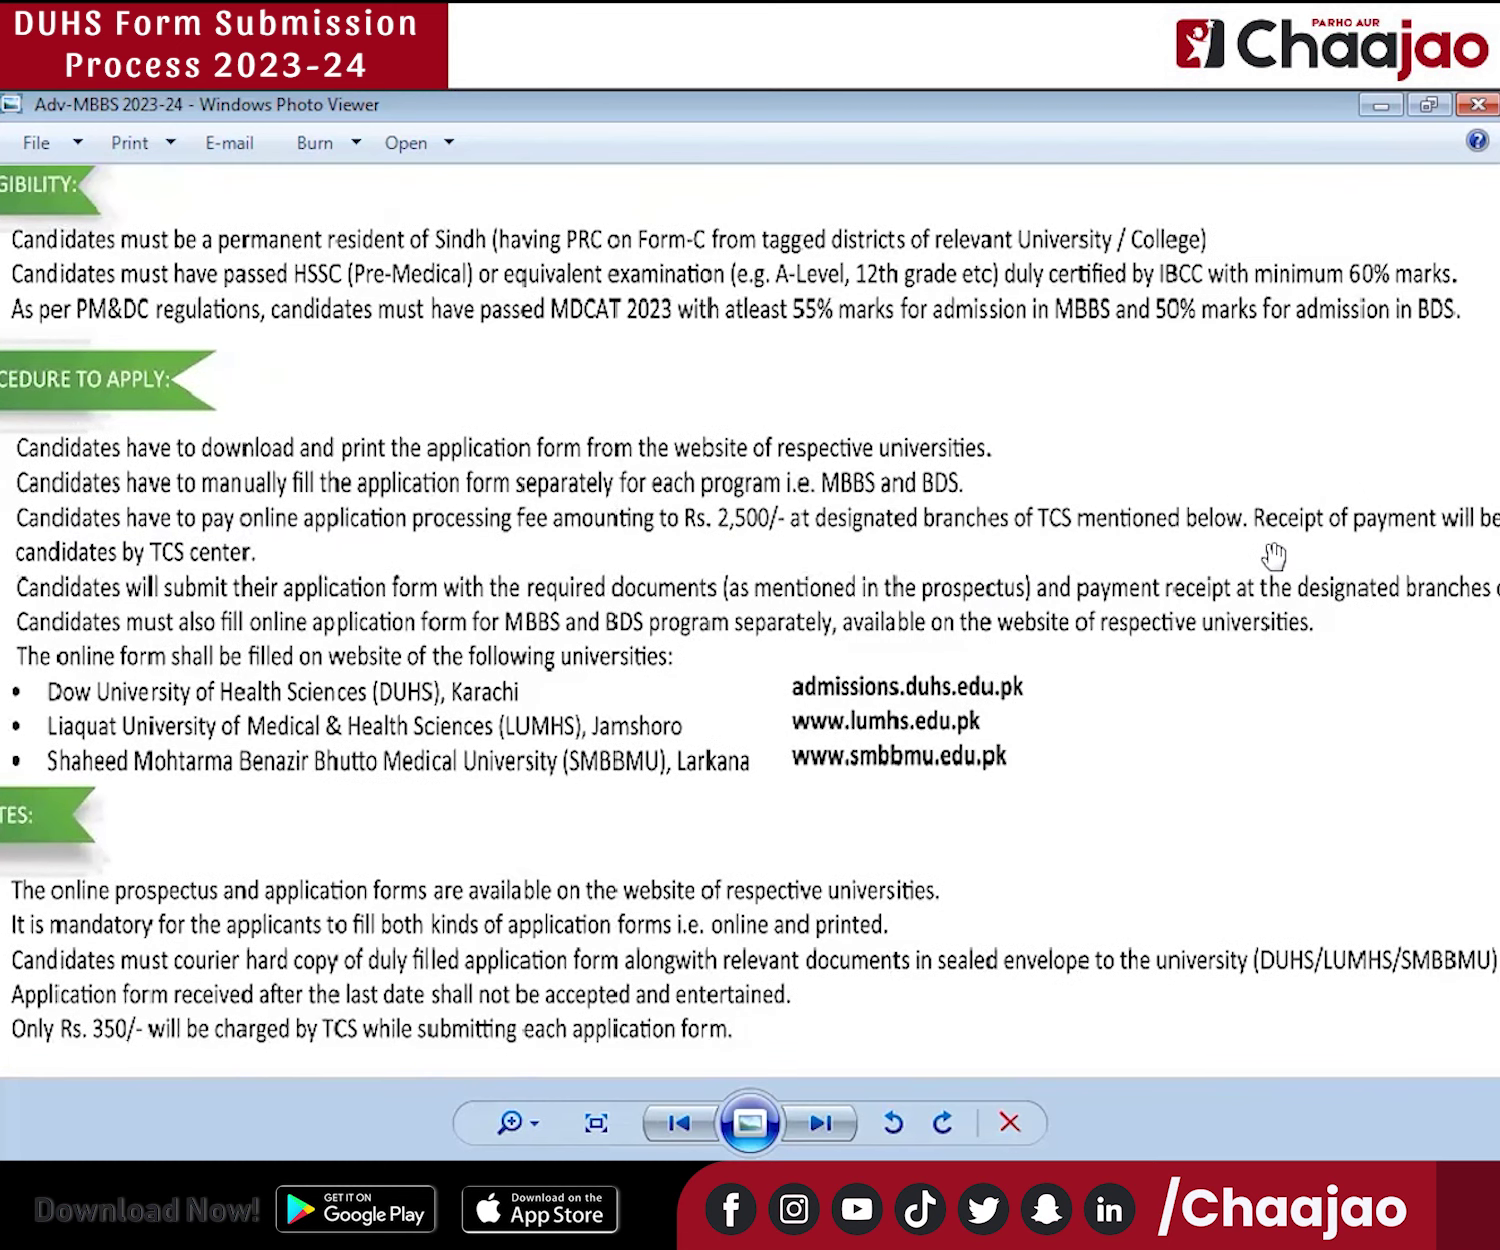
drag(1178, 559, 1263, 640)
drag(348, 686, 513, 704)
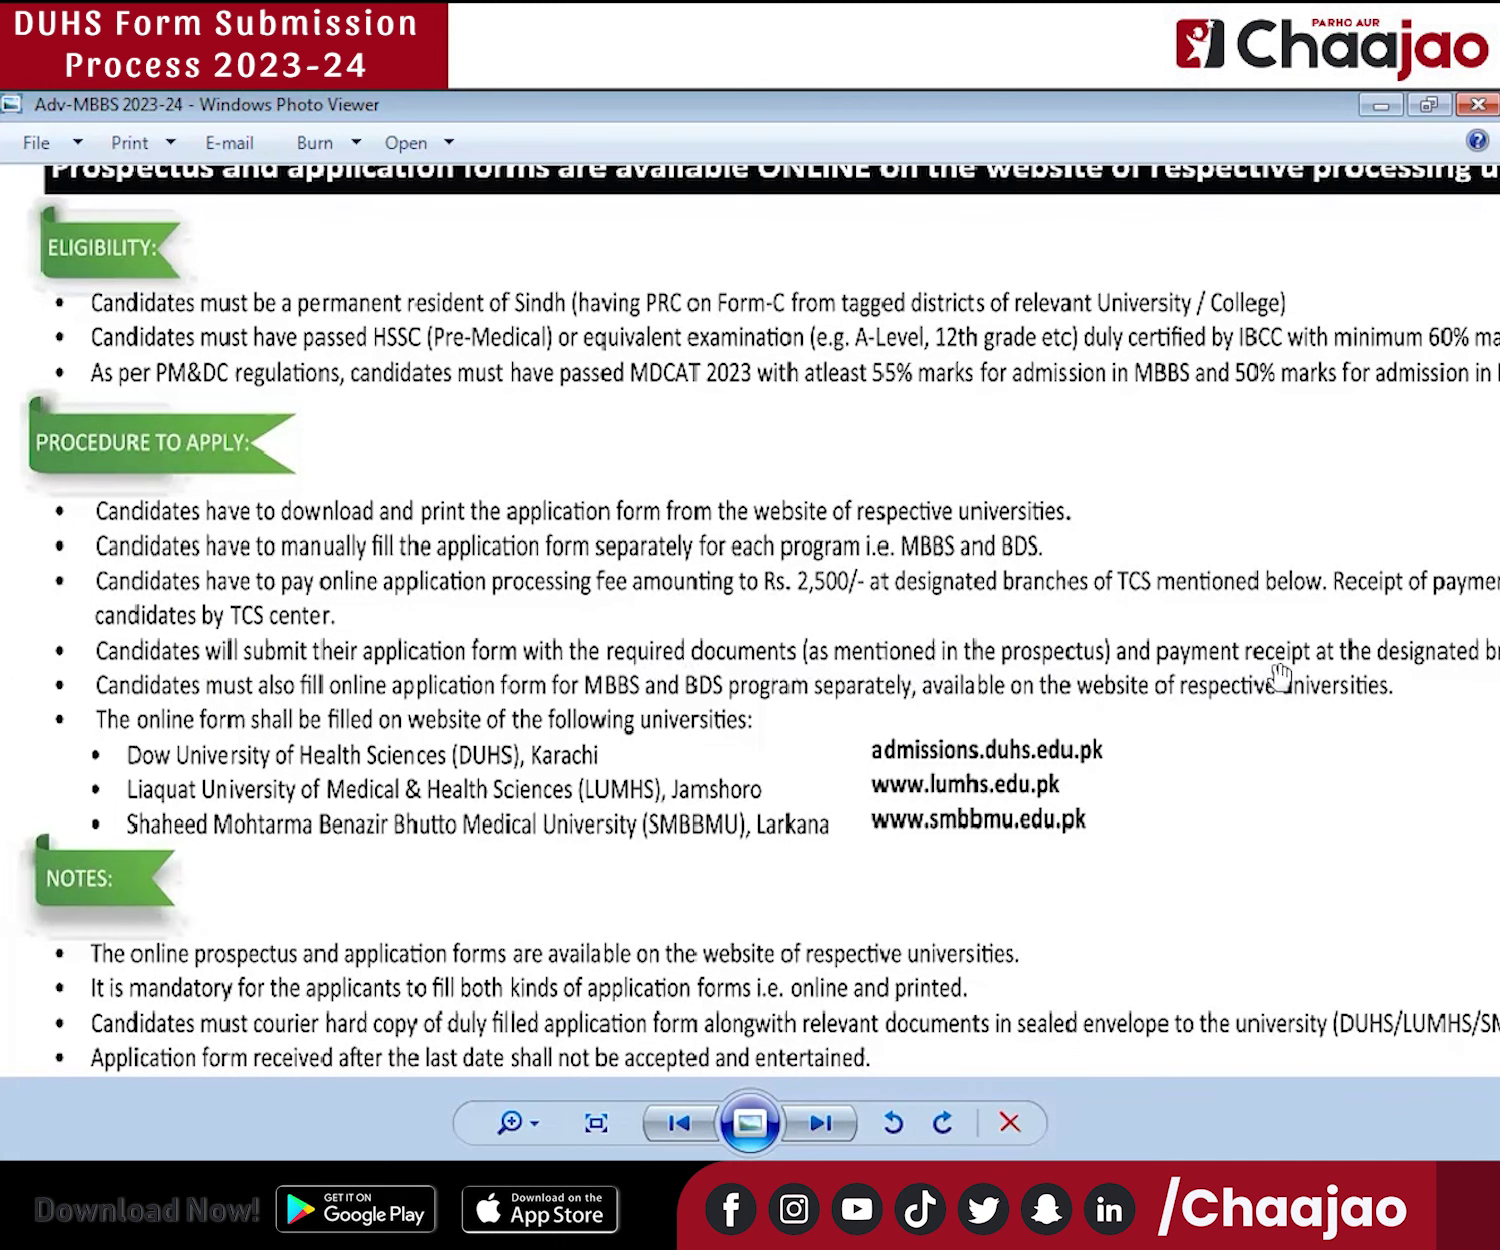
drag(1310, 686, 1352, 710)
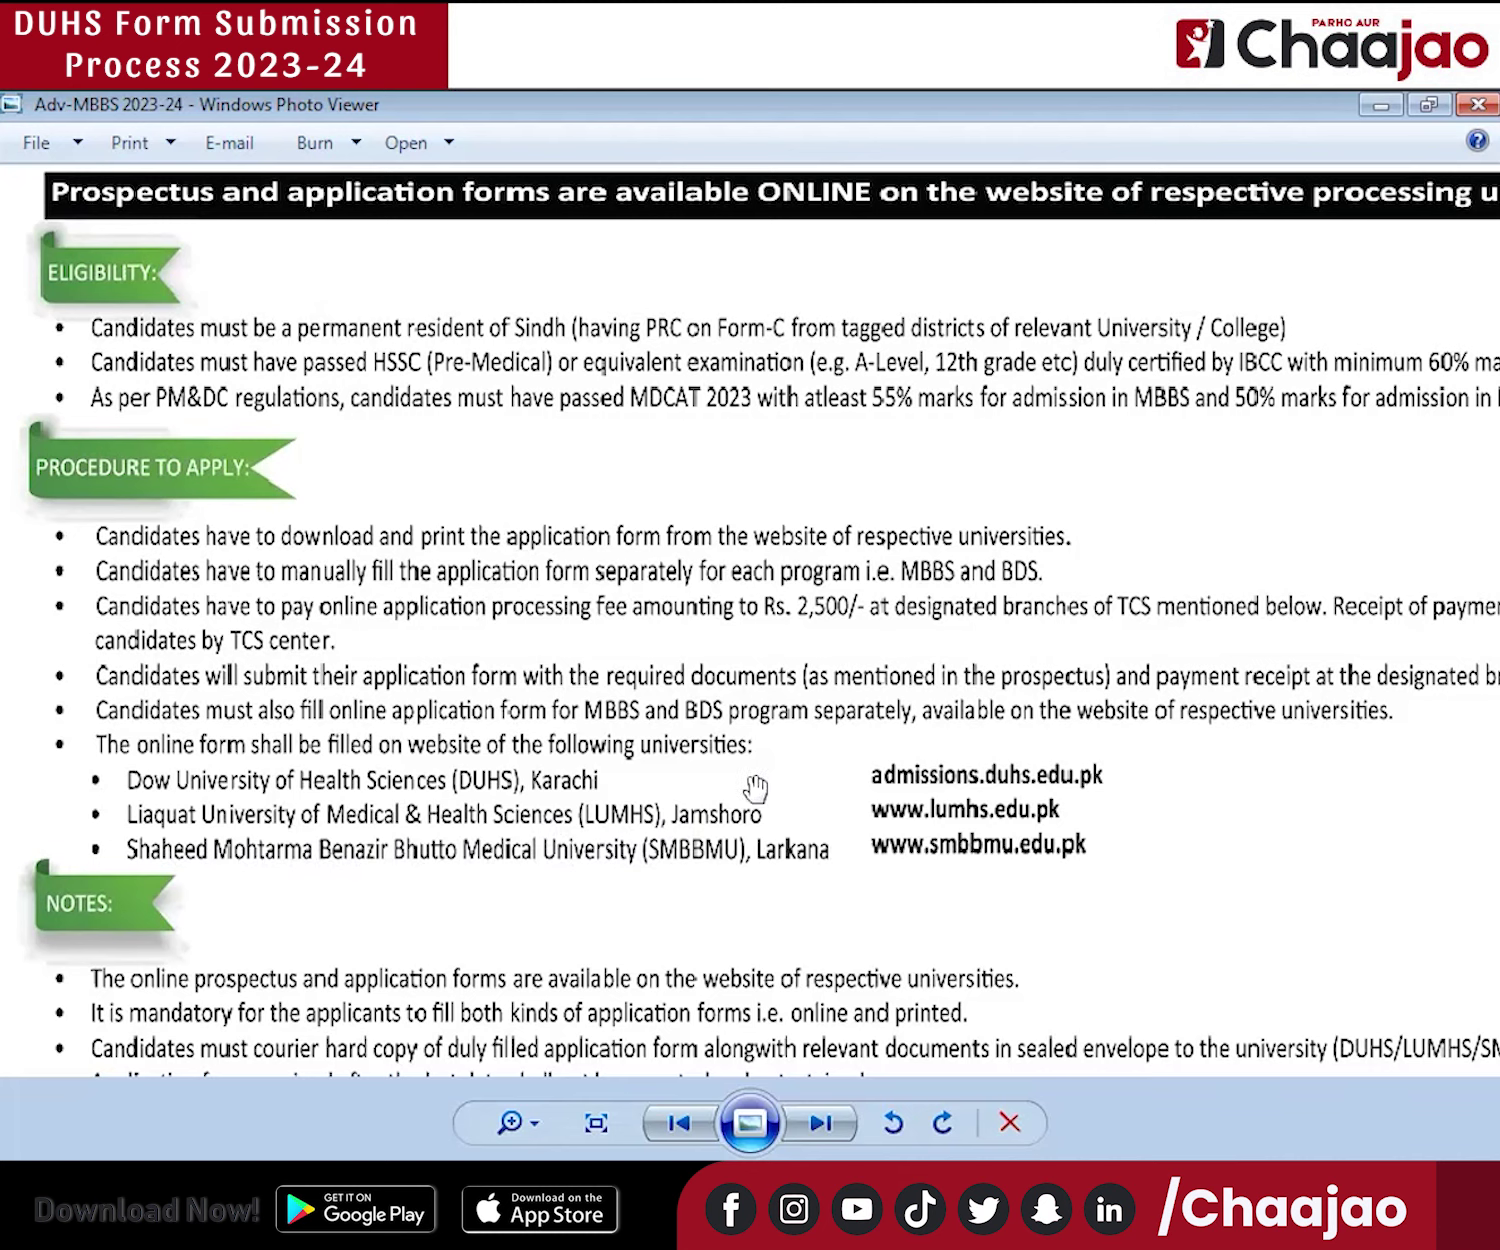
drag(716, 706, 715, 392)
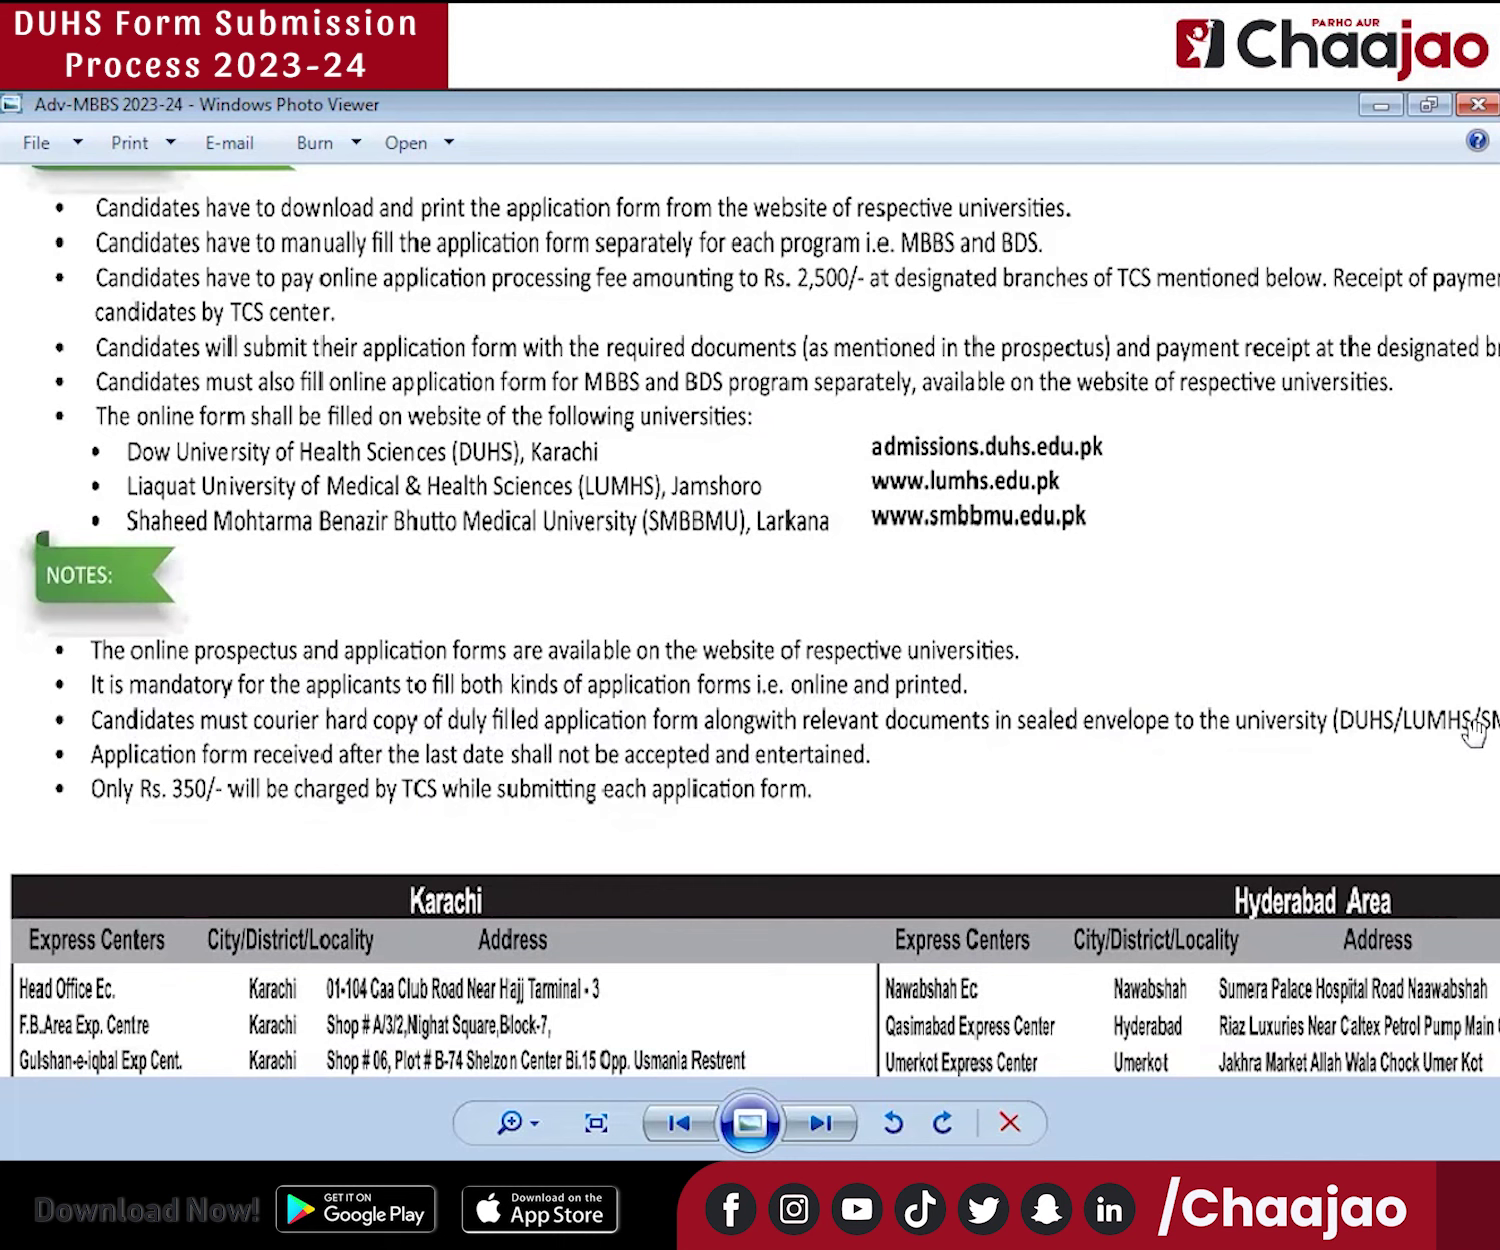
Move down the advertisement to the Karachi and Hyderabad TCS Express Centers table.
scroll(1373, 773, right, 2)
drag(1389, 757, 1446, 731)
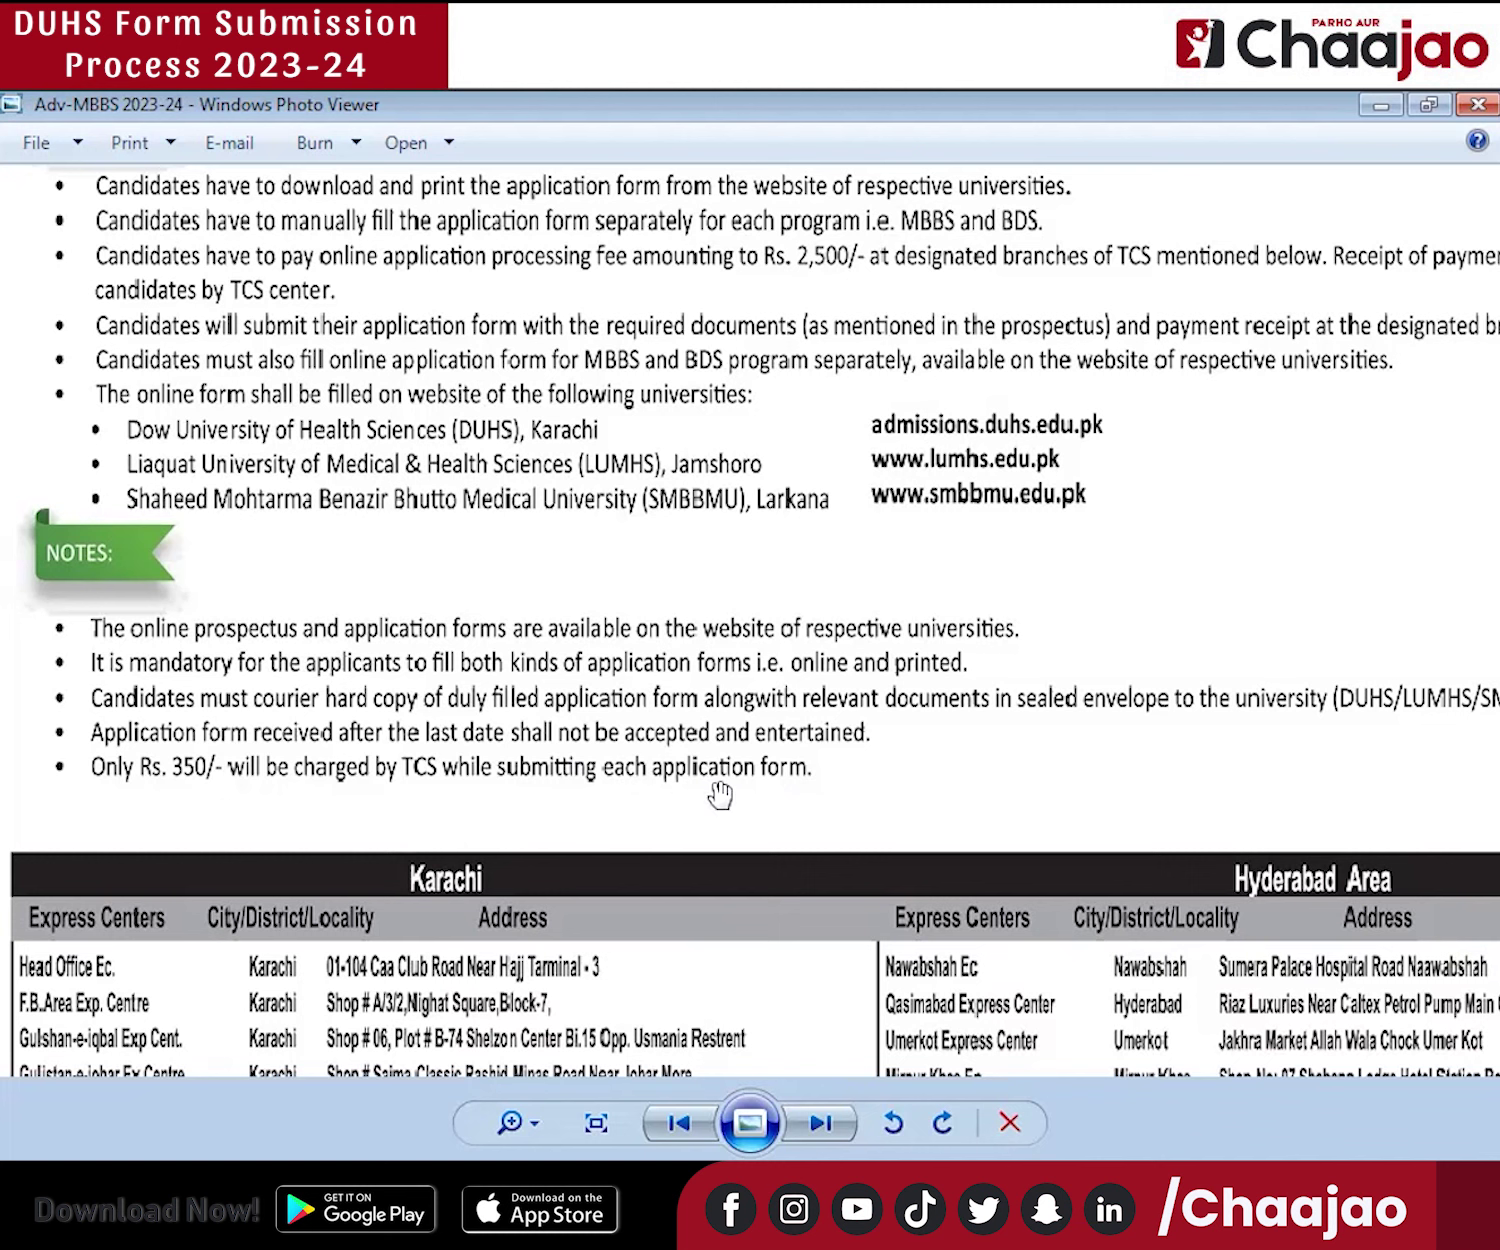
drag(676, 773, 780, 124)
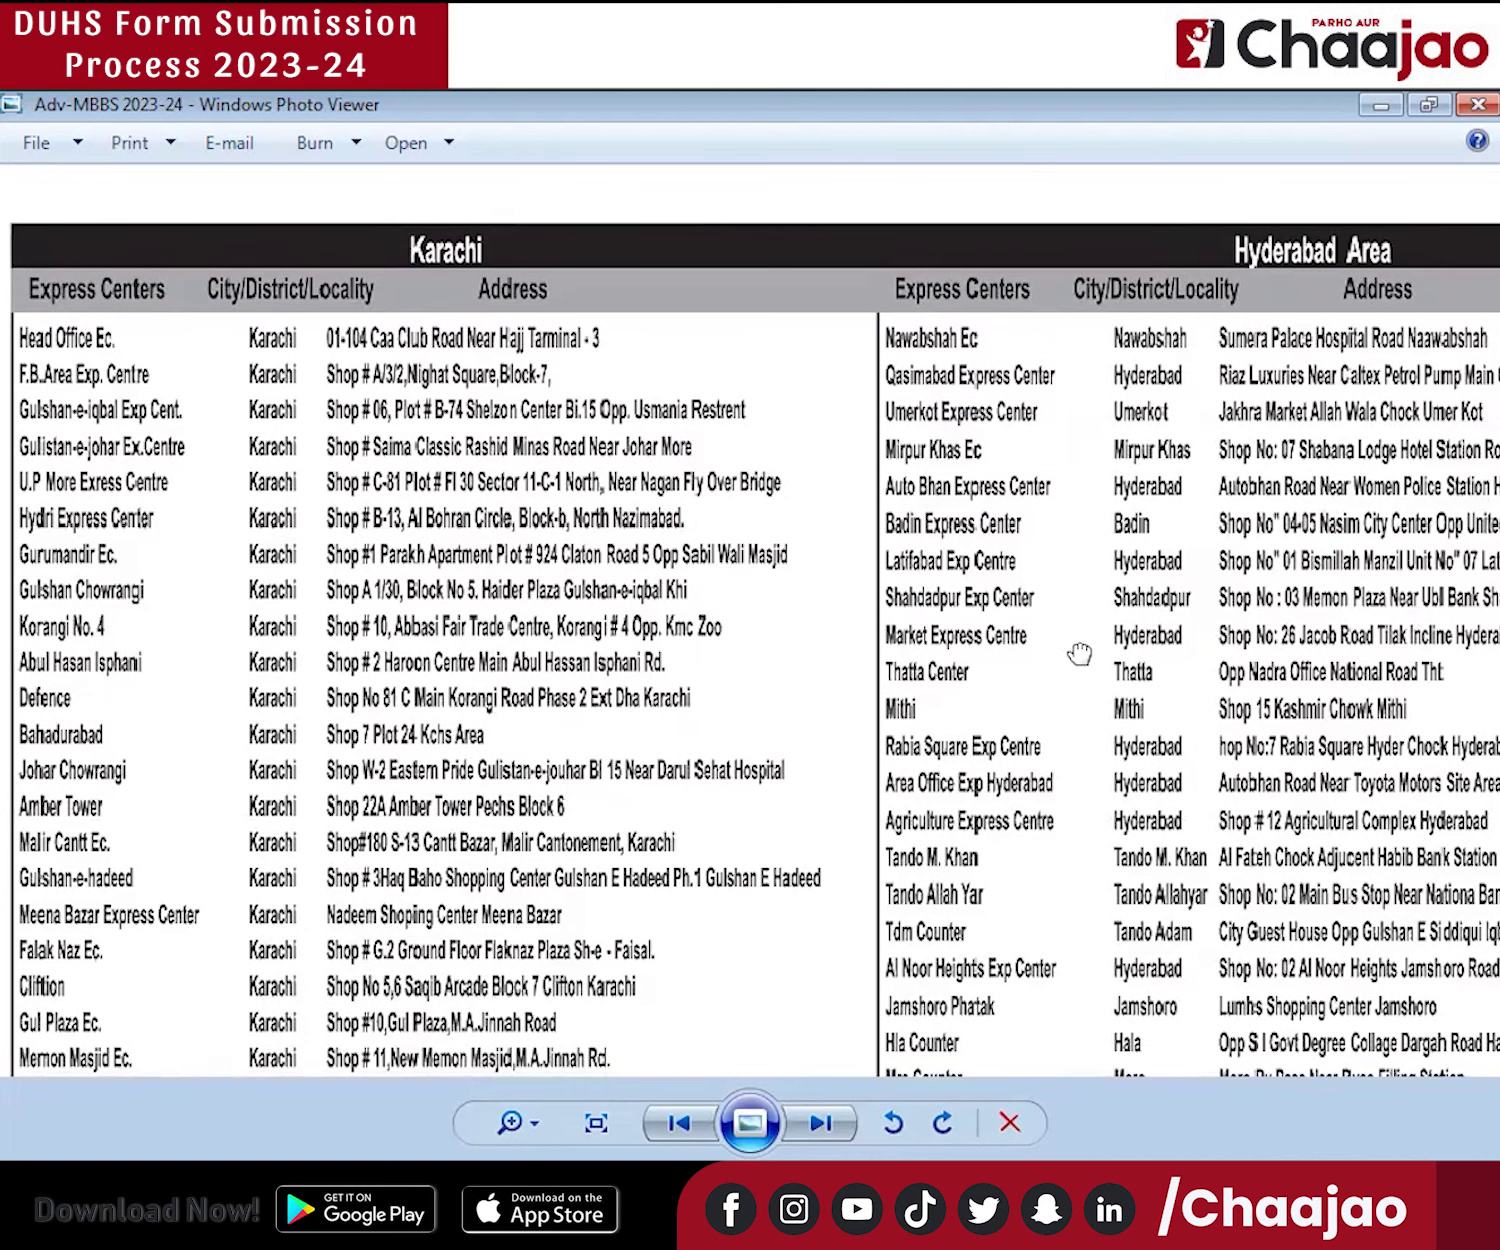
scroll(1040, 725, down, 1)
Check the Schedule & Deadlines panel: forms from 1st December, submission by 11th December 2023.
scroll(990, 630, up, 5)
scroll(1038, 646, up, 5)
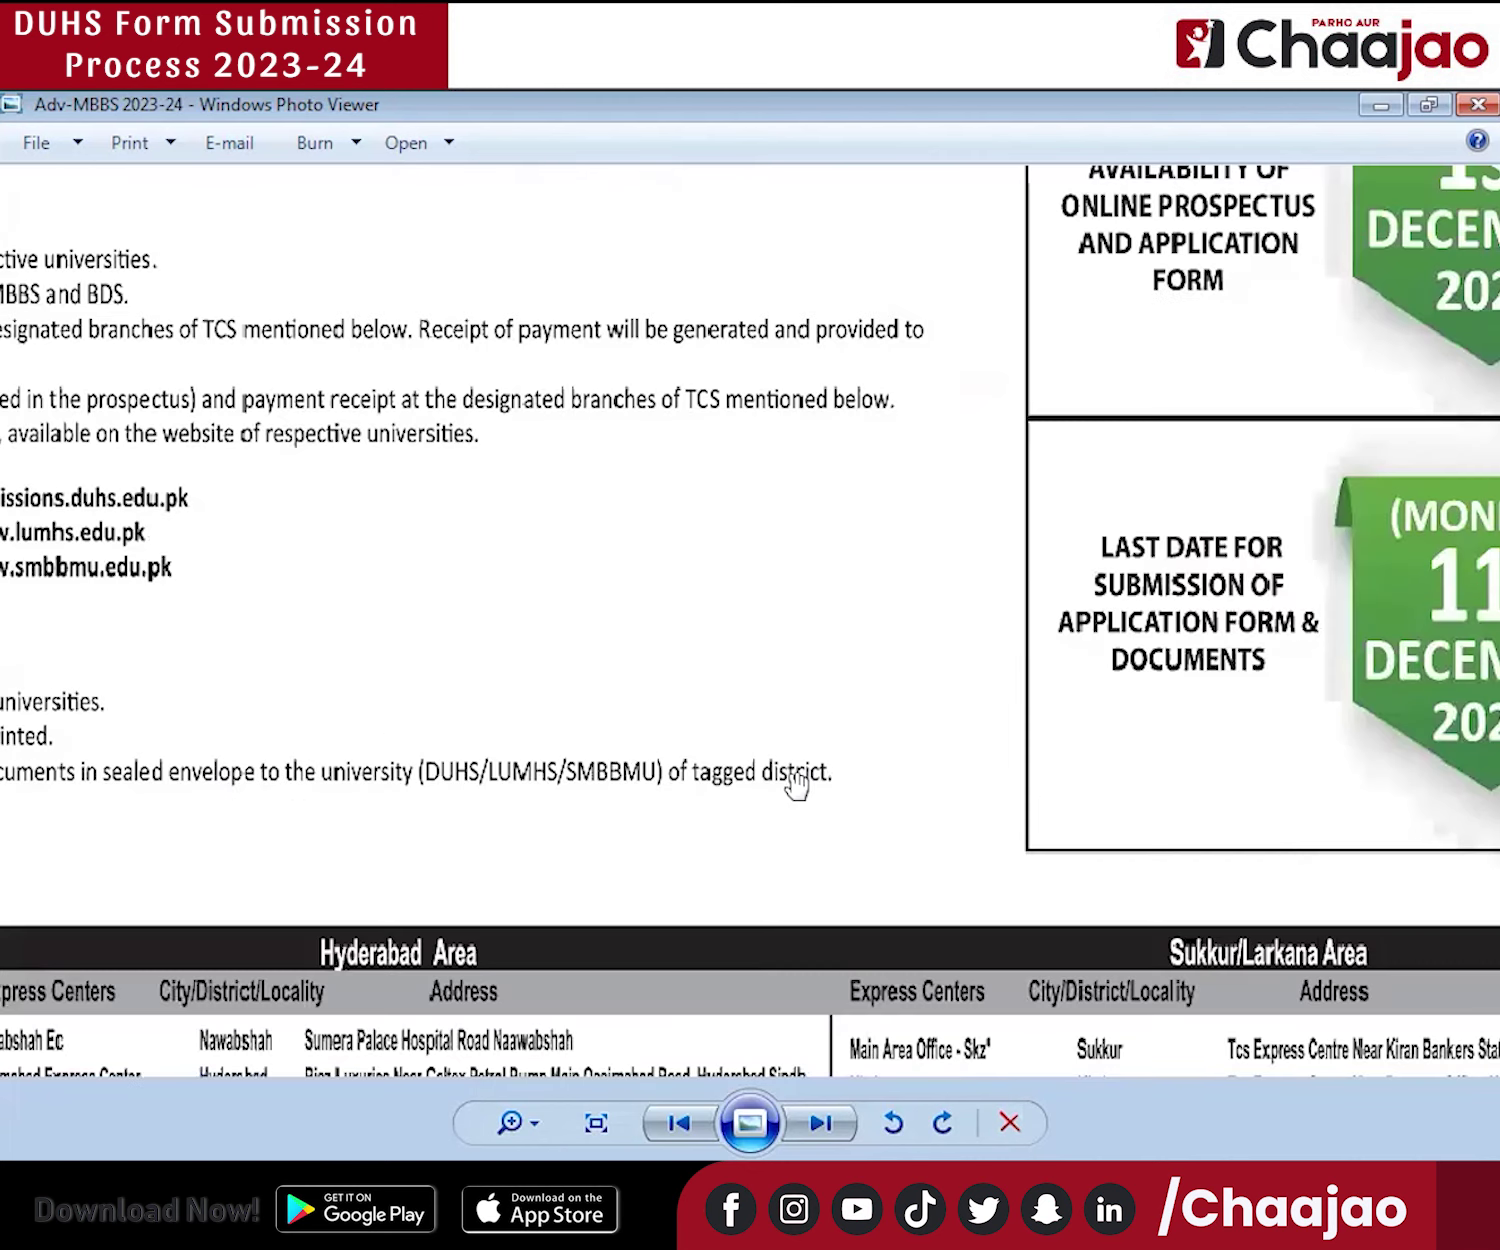
drag(988, 689, 782, 915)
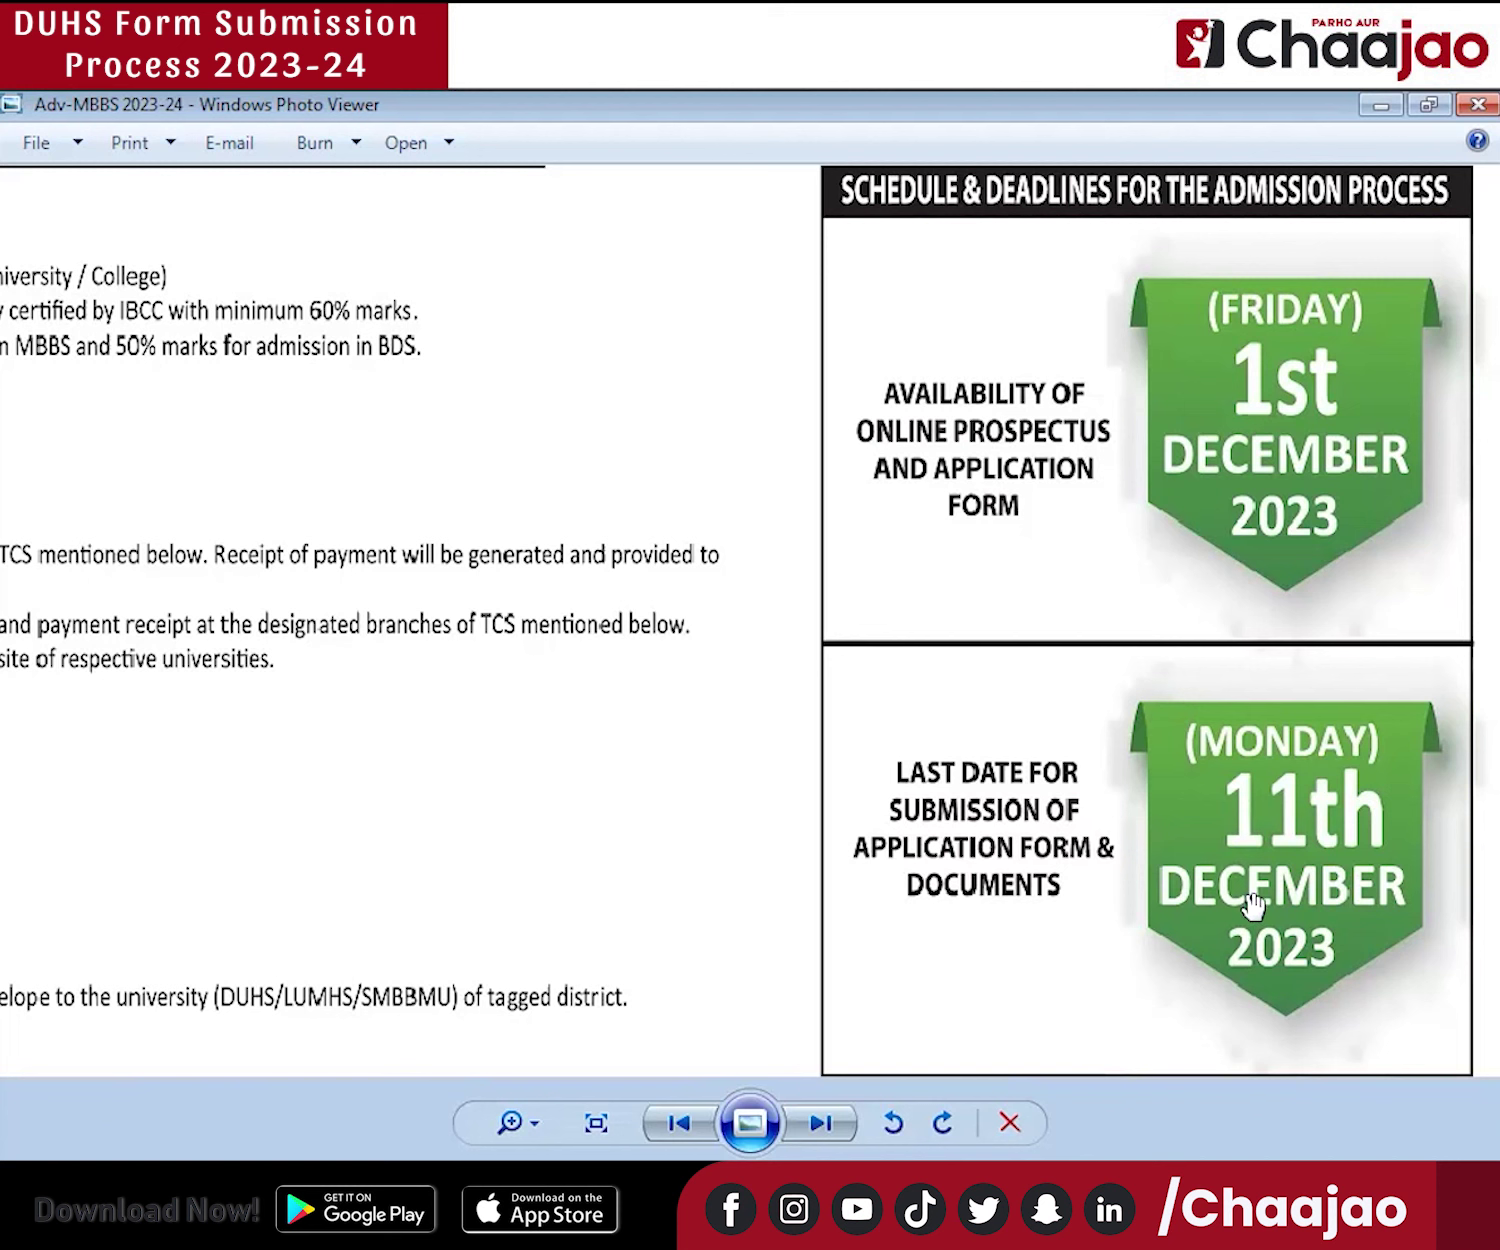
drag(626, 895, 418, 821)
drag(755, 842, 783, 783)
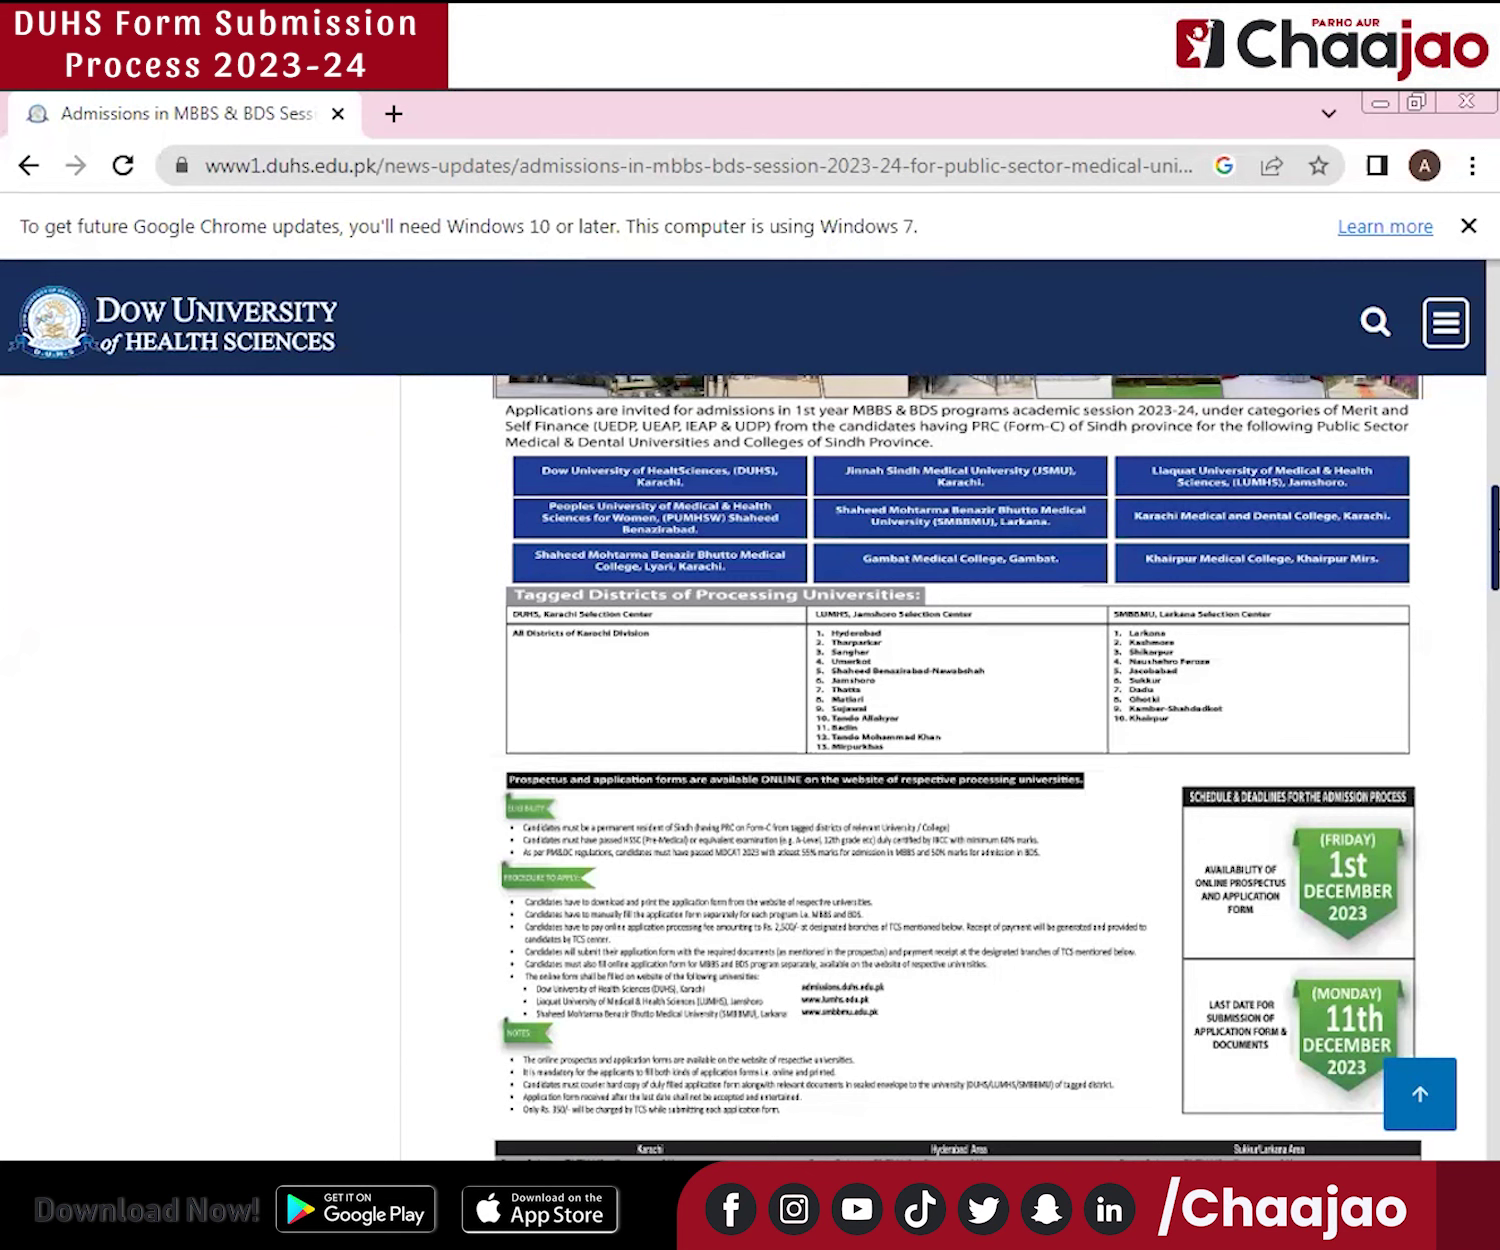
Open 'Online Form for Admission in MBBS Course Sindh Province (Public Sector)' from the news page.
scroll(1463, 563, down, 4)
scroll(1463, 563, up, 15)
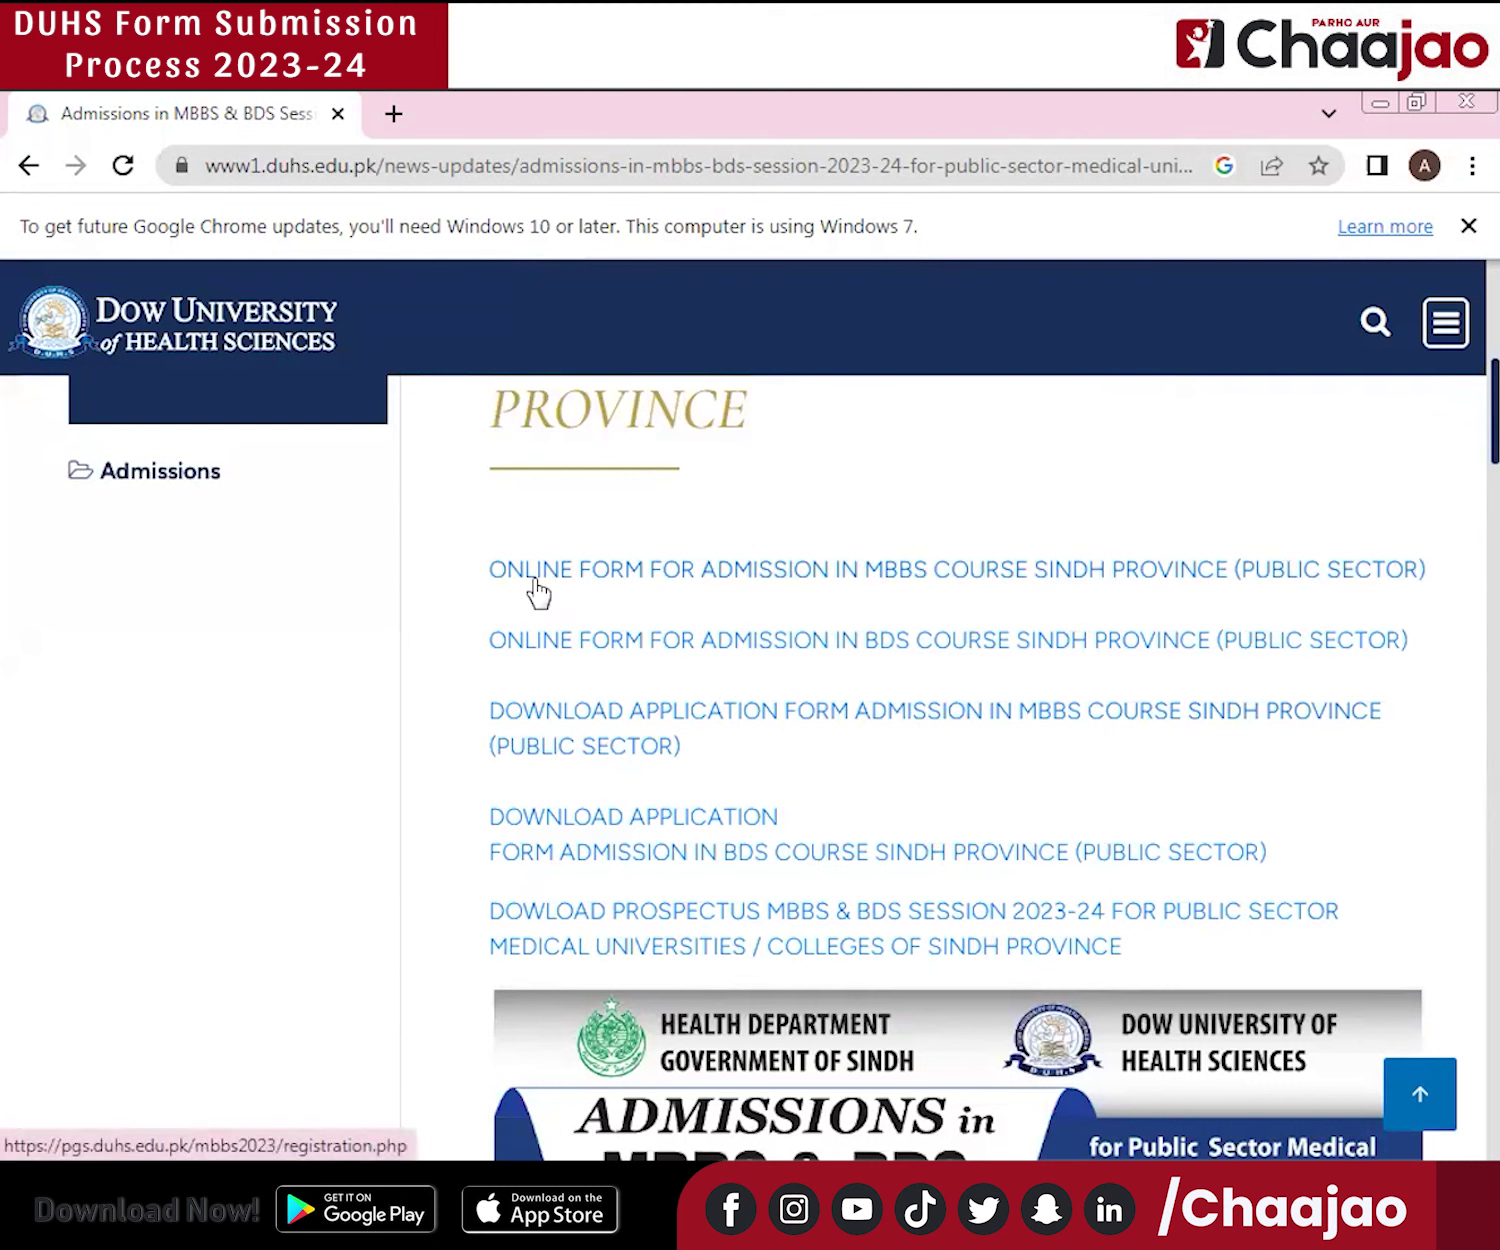
click(881, 585)
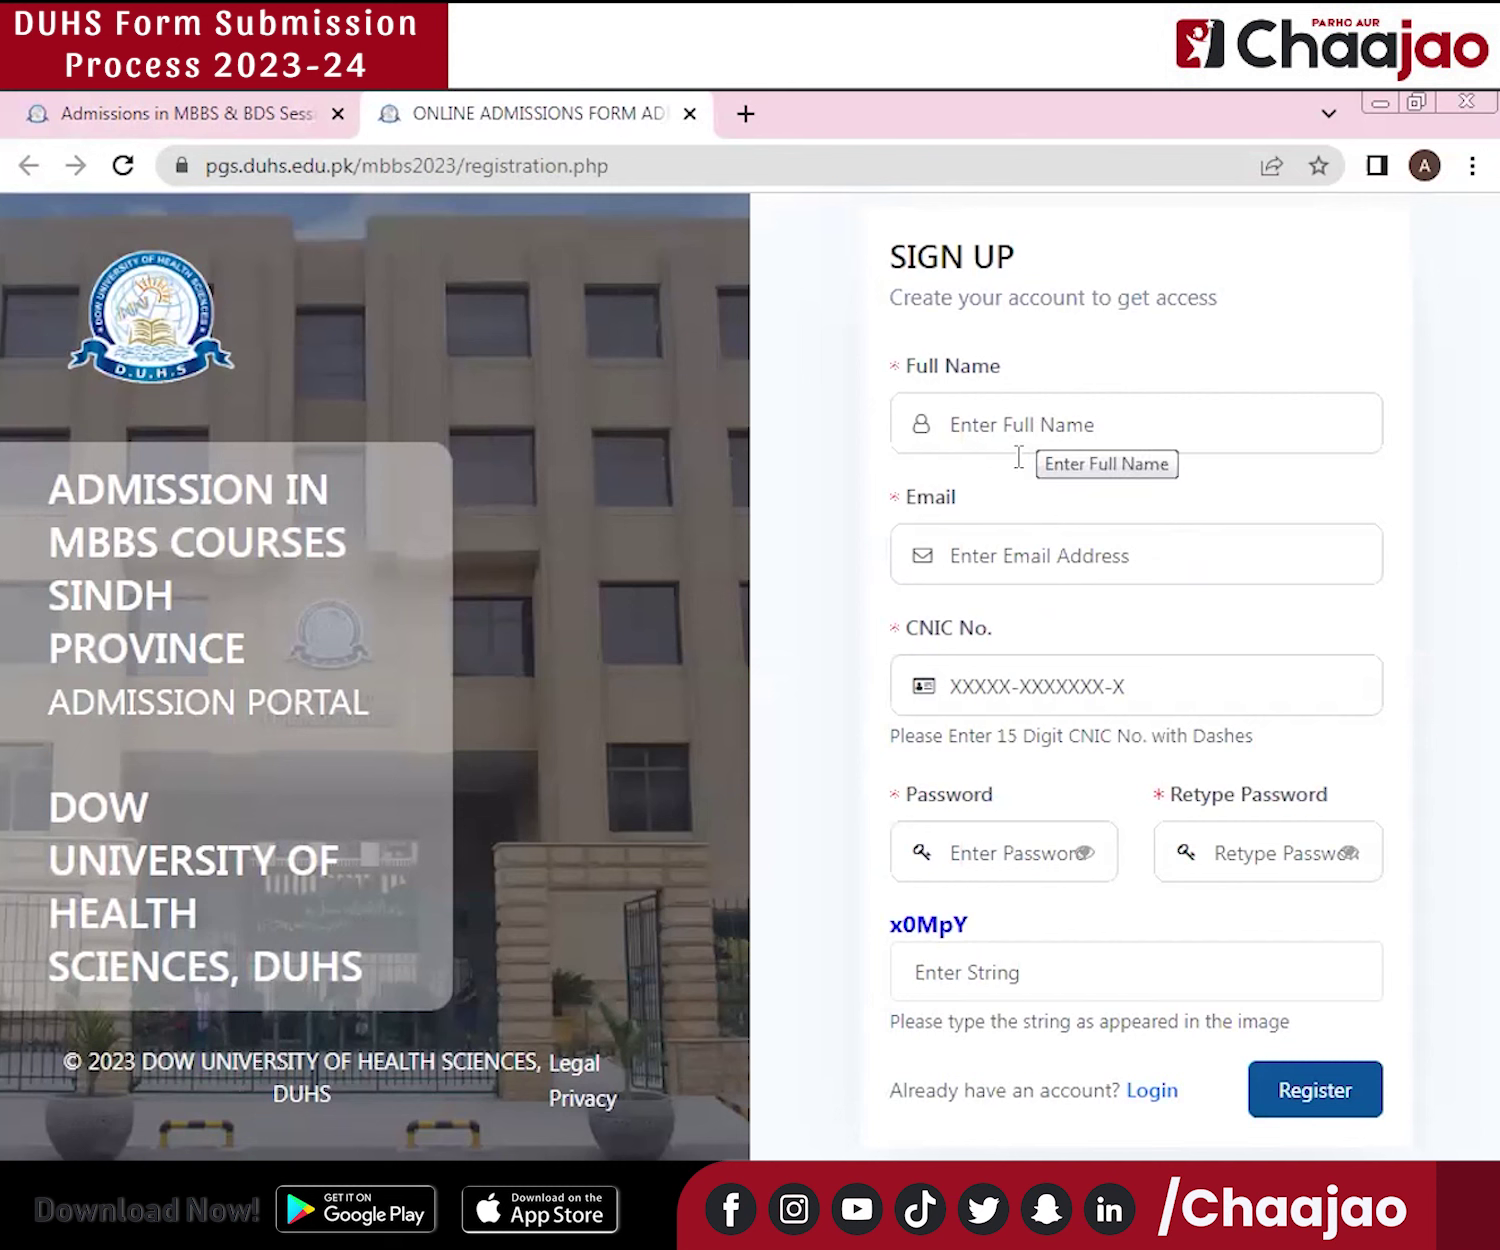
Leave the Sign Up fields empty and go to the Sign In page via the Login link.
click(957, 566)
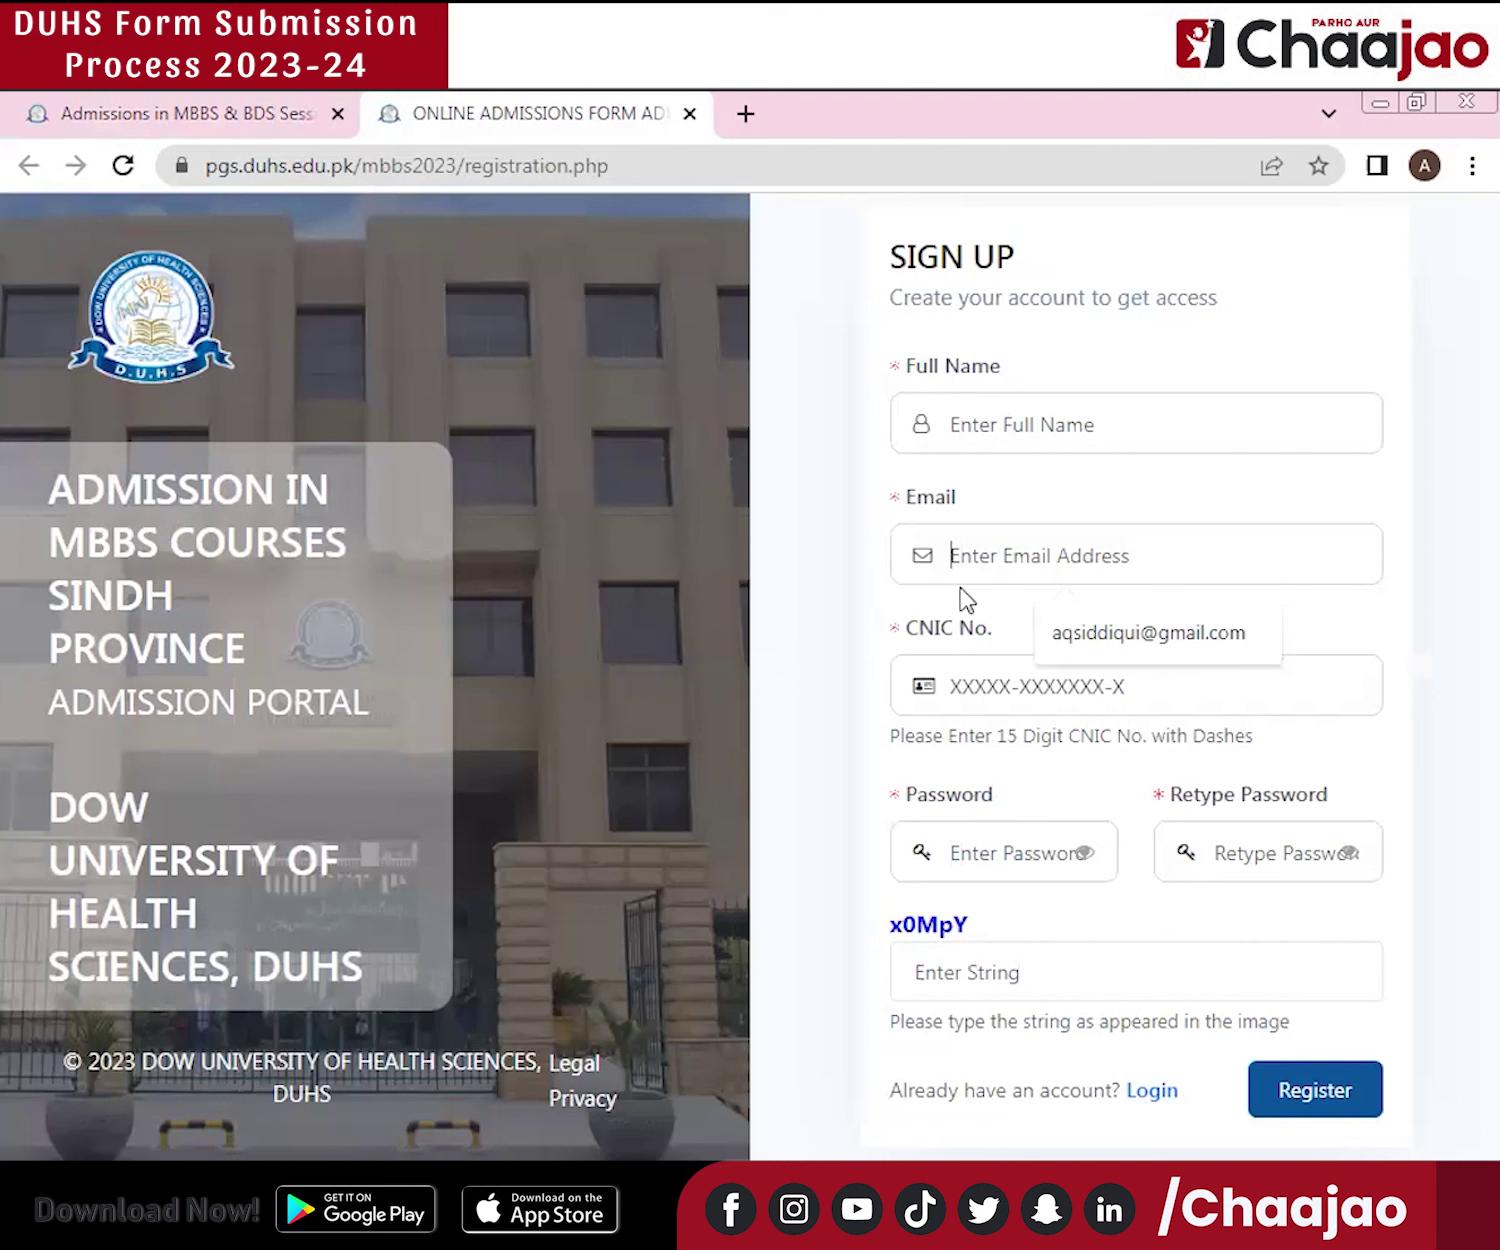
click(975, 686)
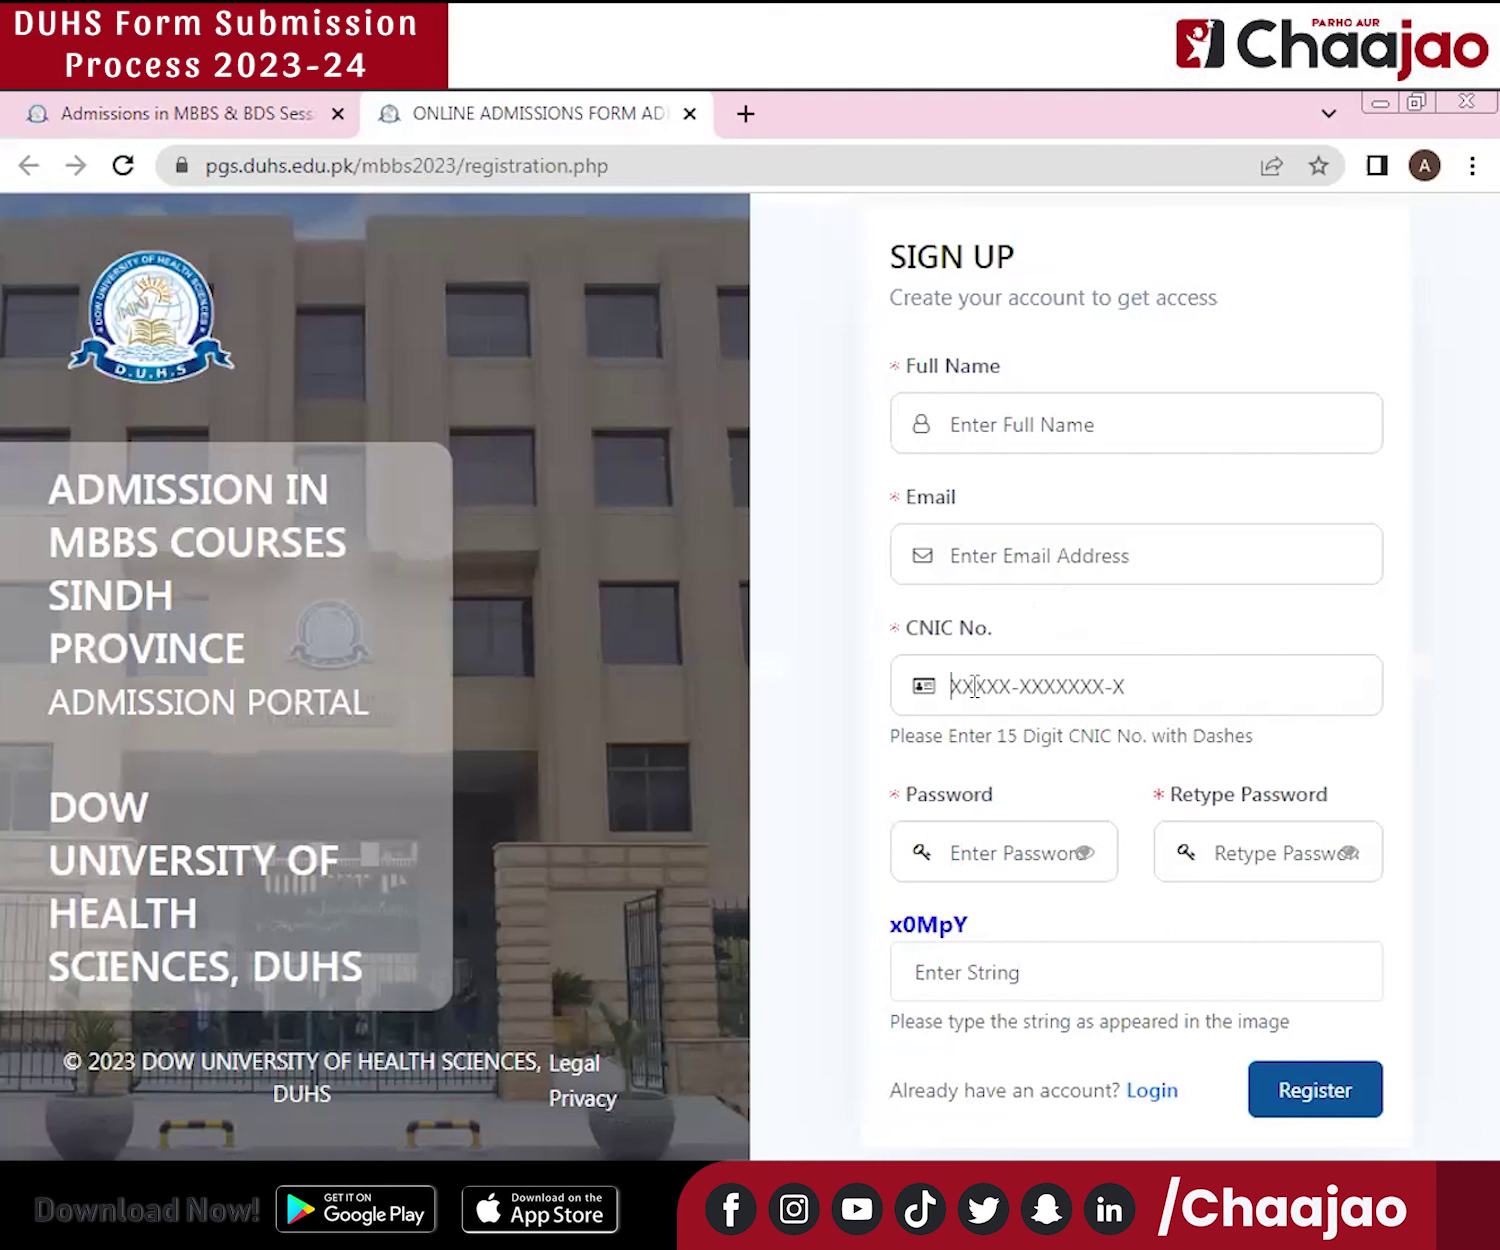
click(972, 855)
click(1280, 852)
click(1158, 1096)
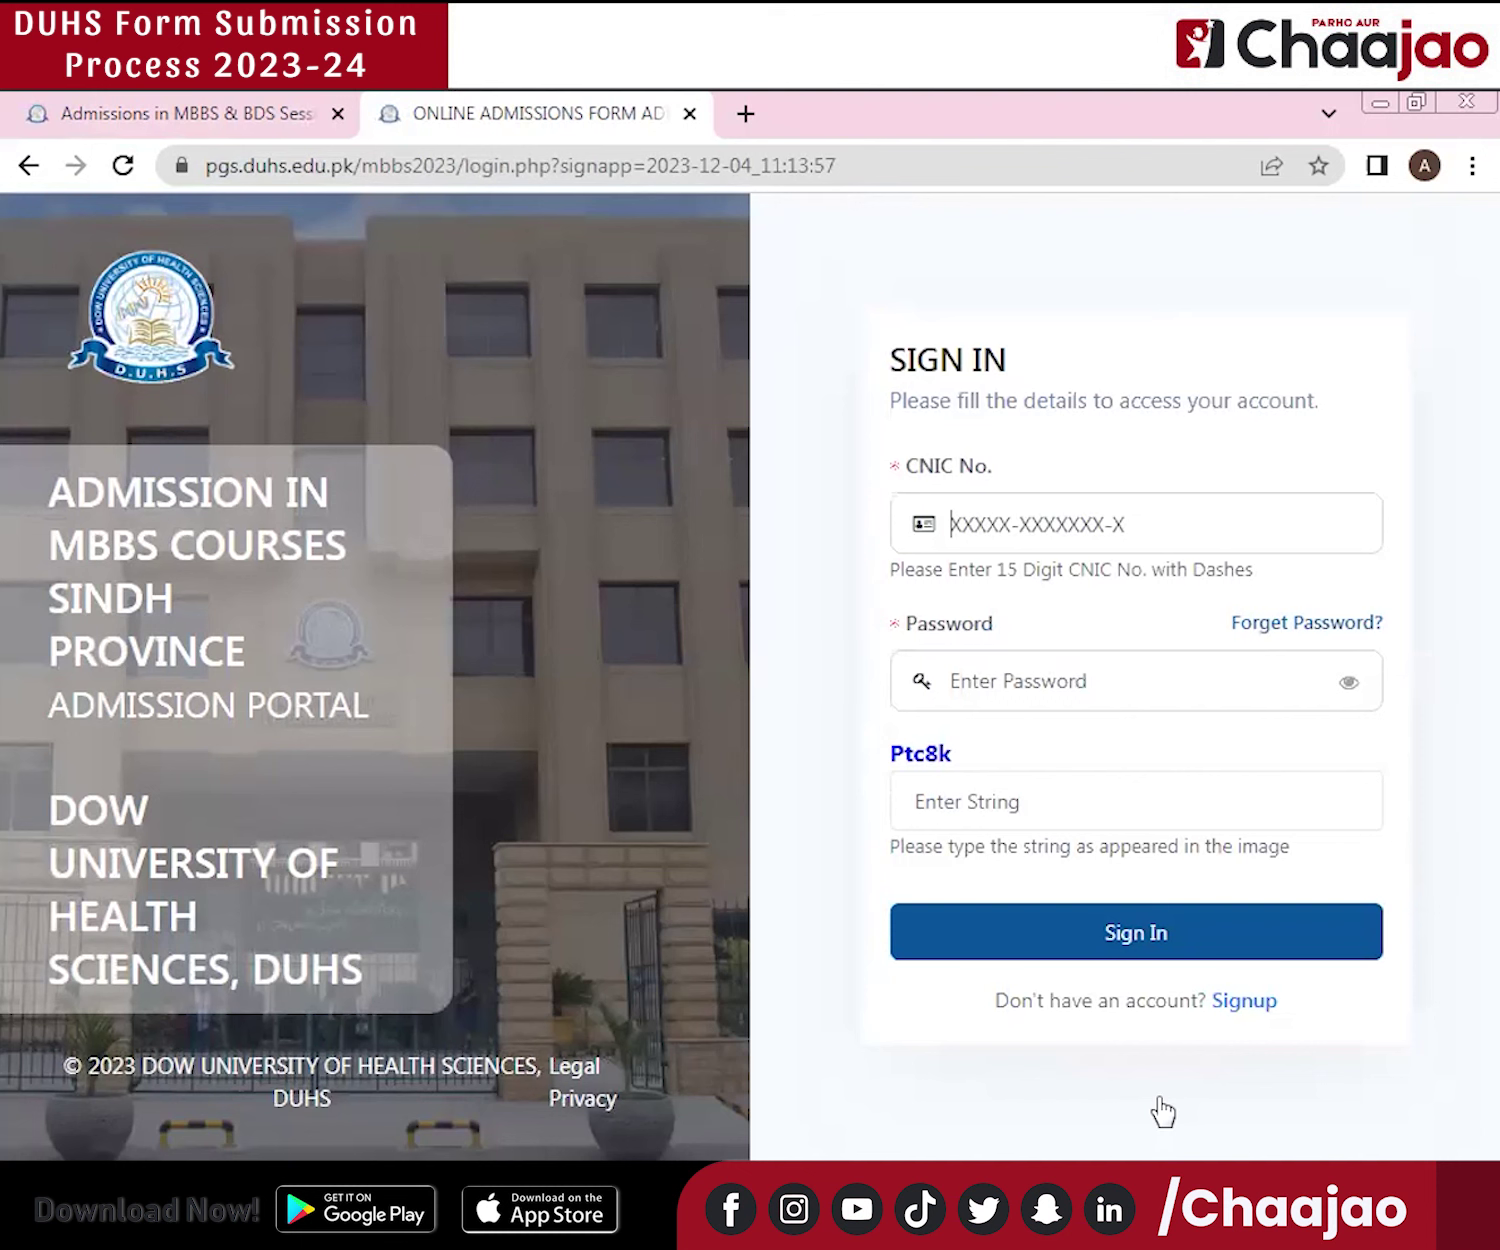
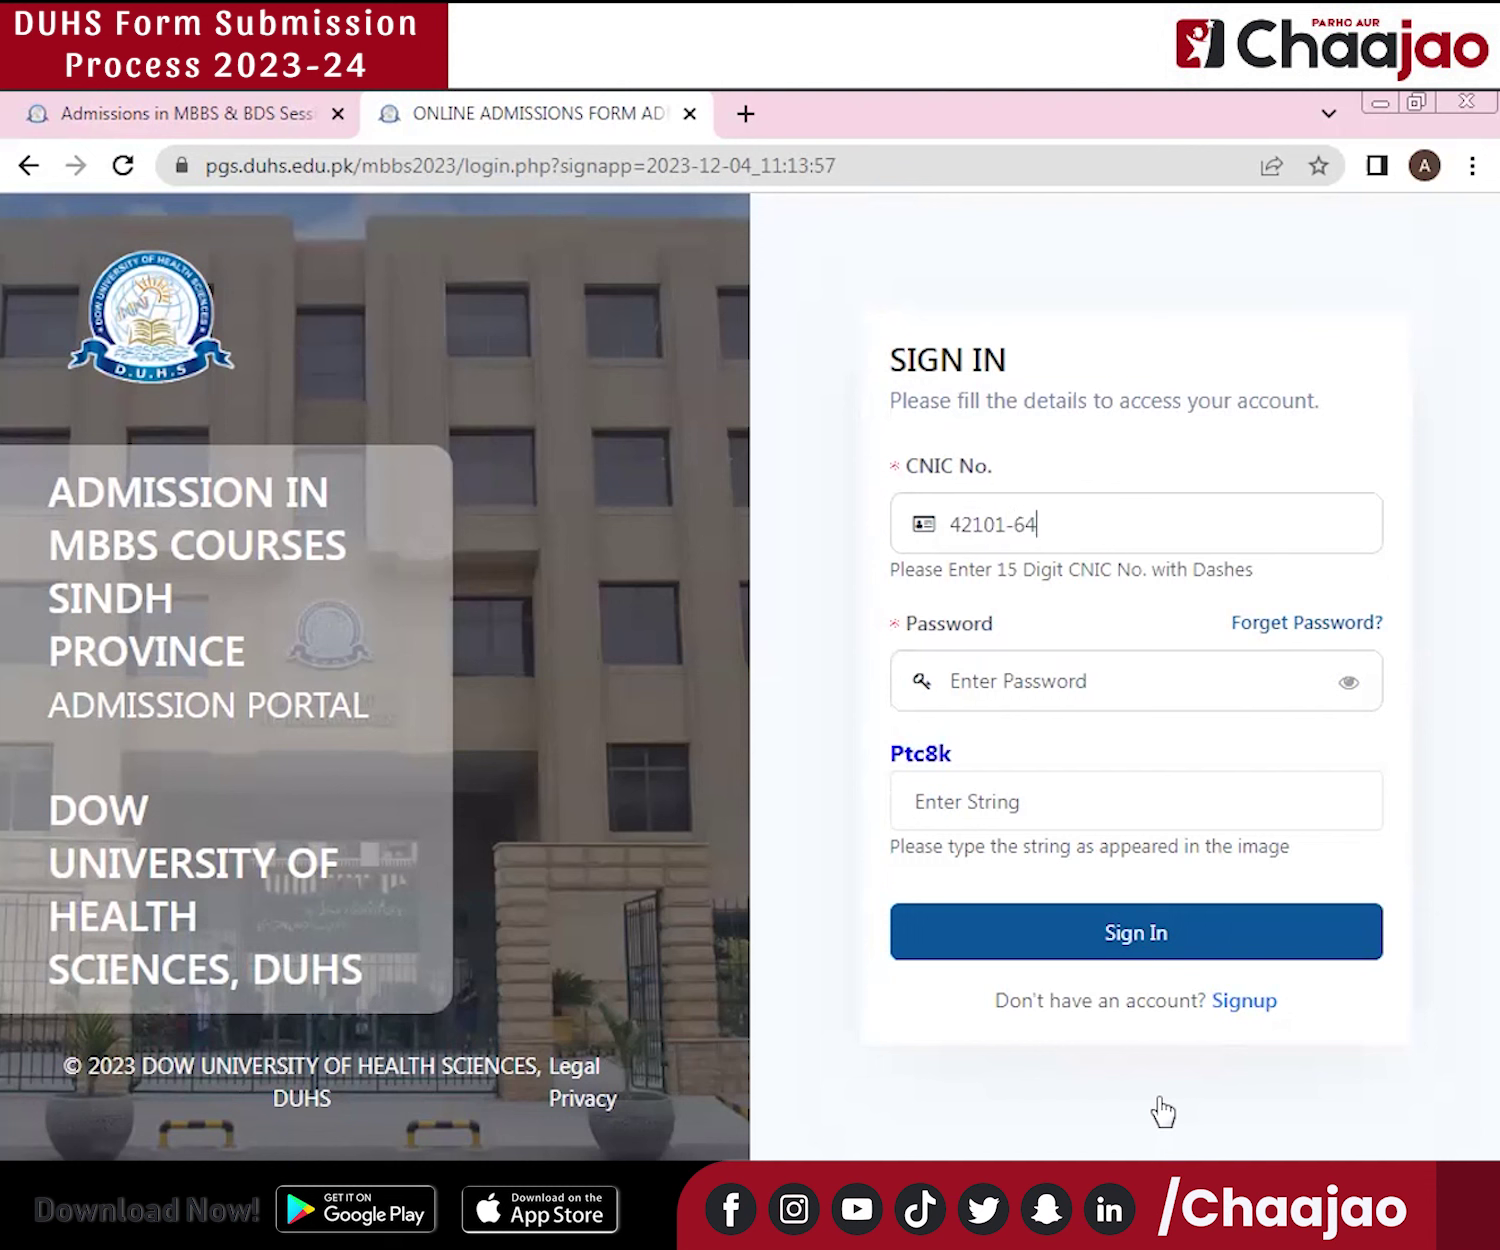
Enter the applicant's CNIC number, account password and the displayed captcha string on the sign-in form.
click(1016, 673)
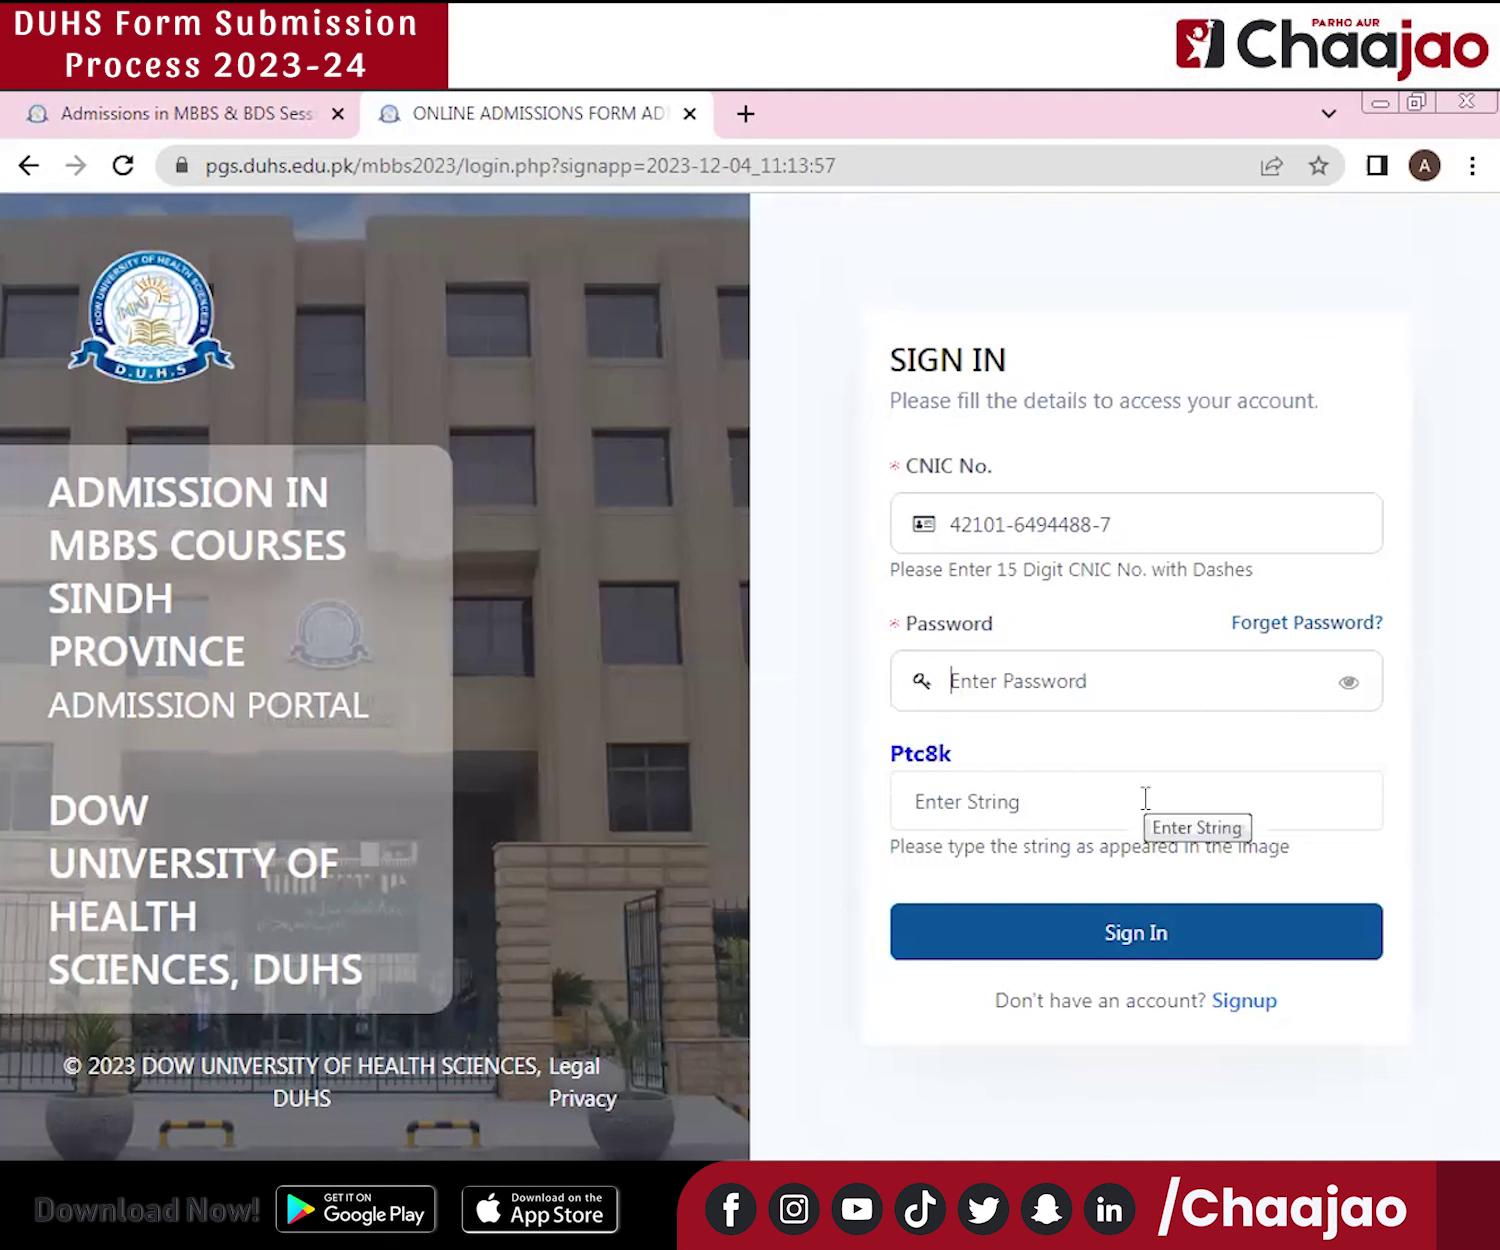
text(•••)
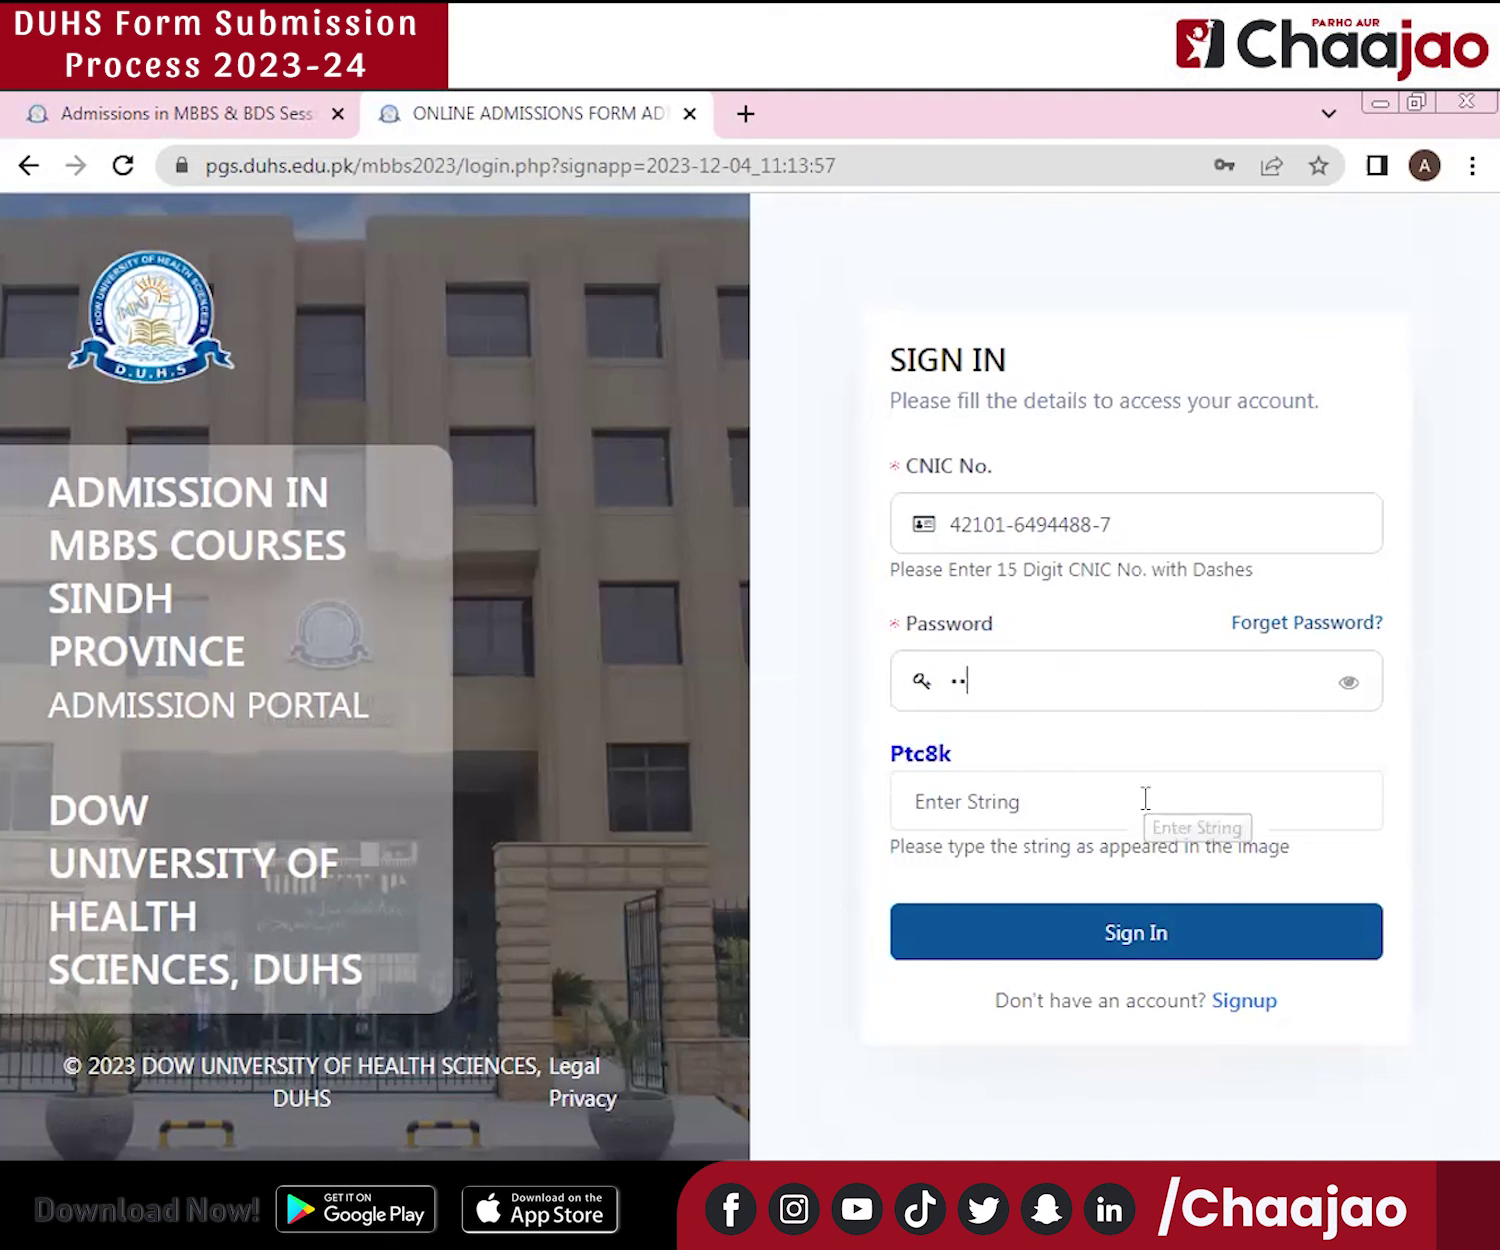
text(•••••••)
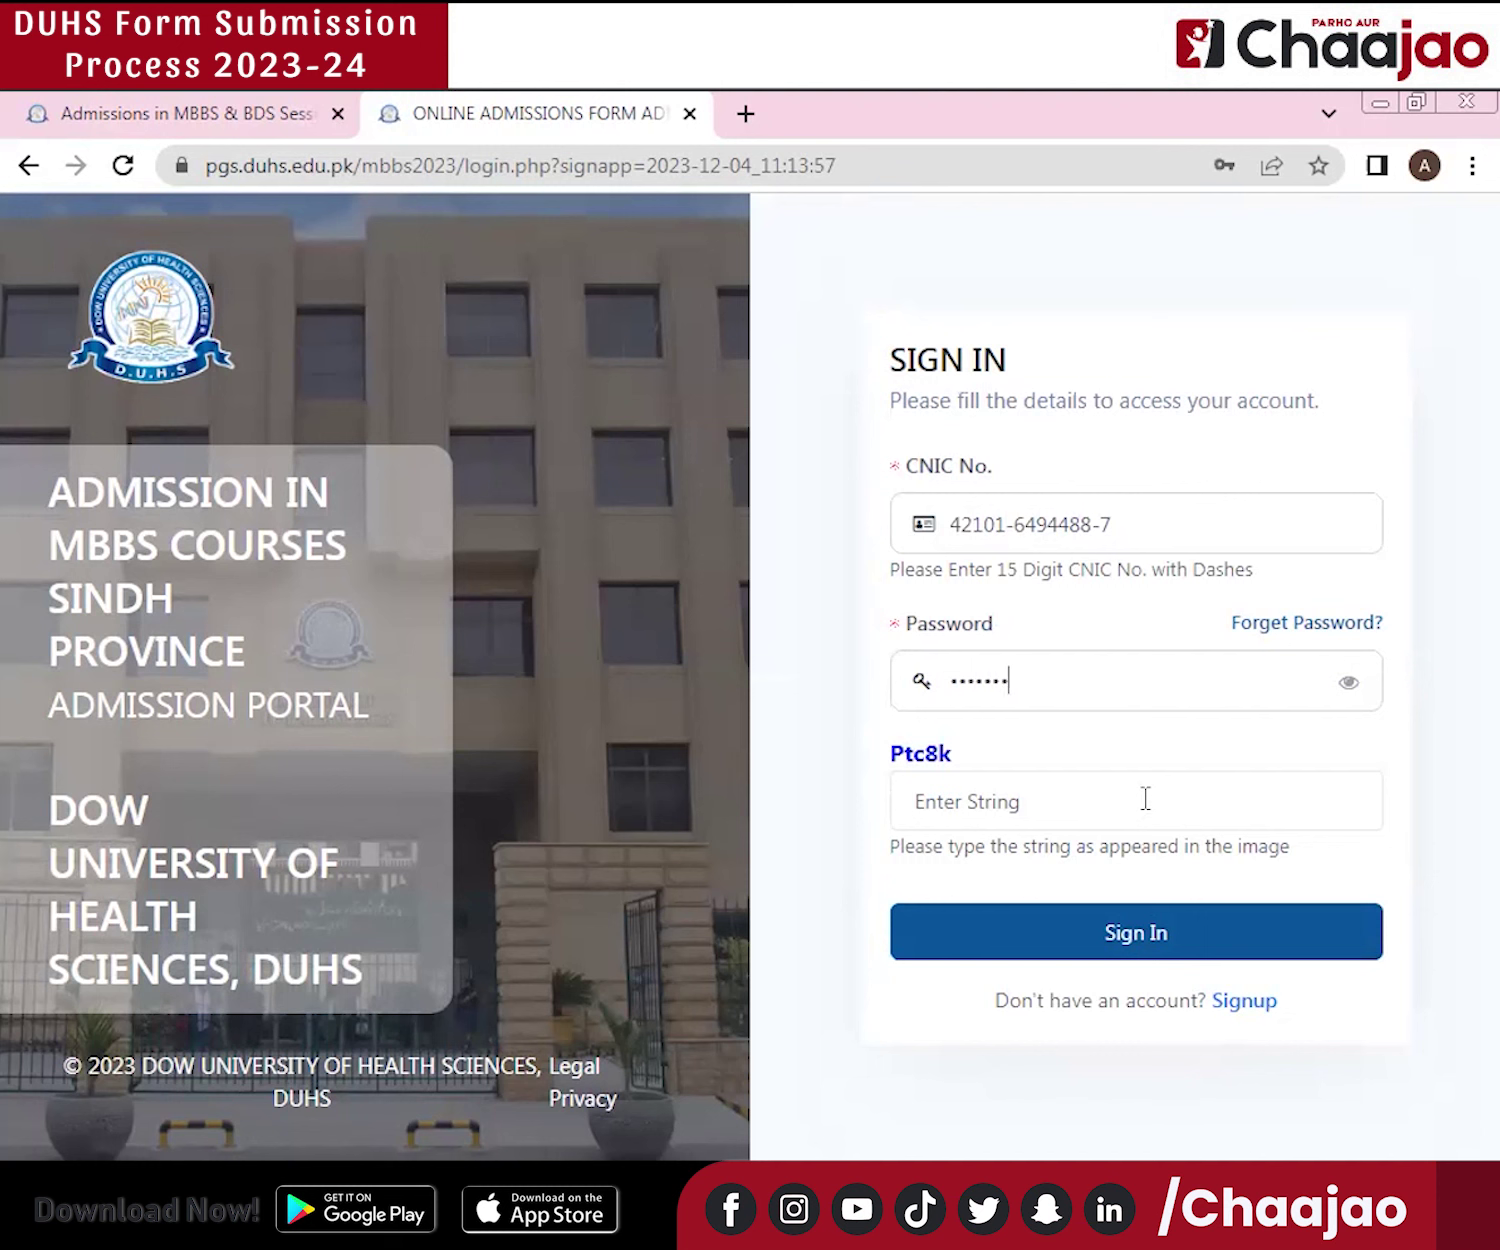
click(1001, 803)
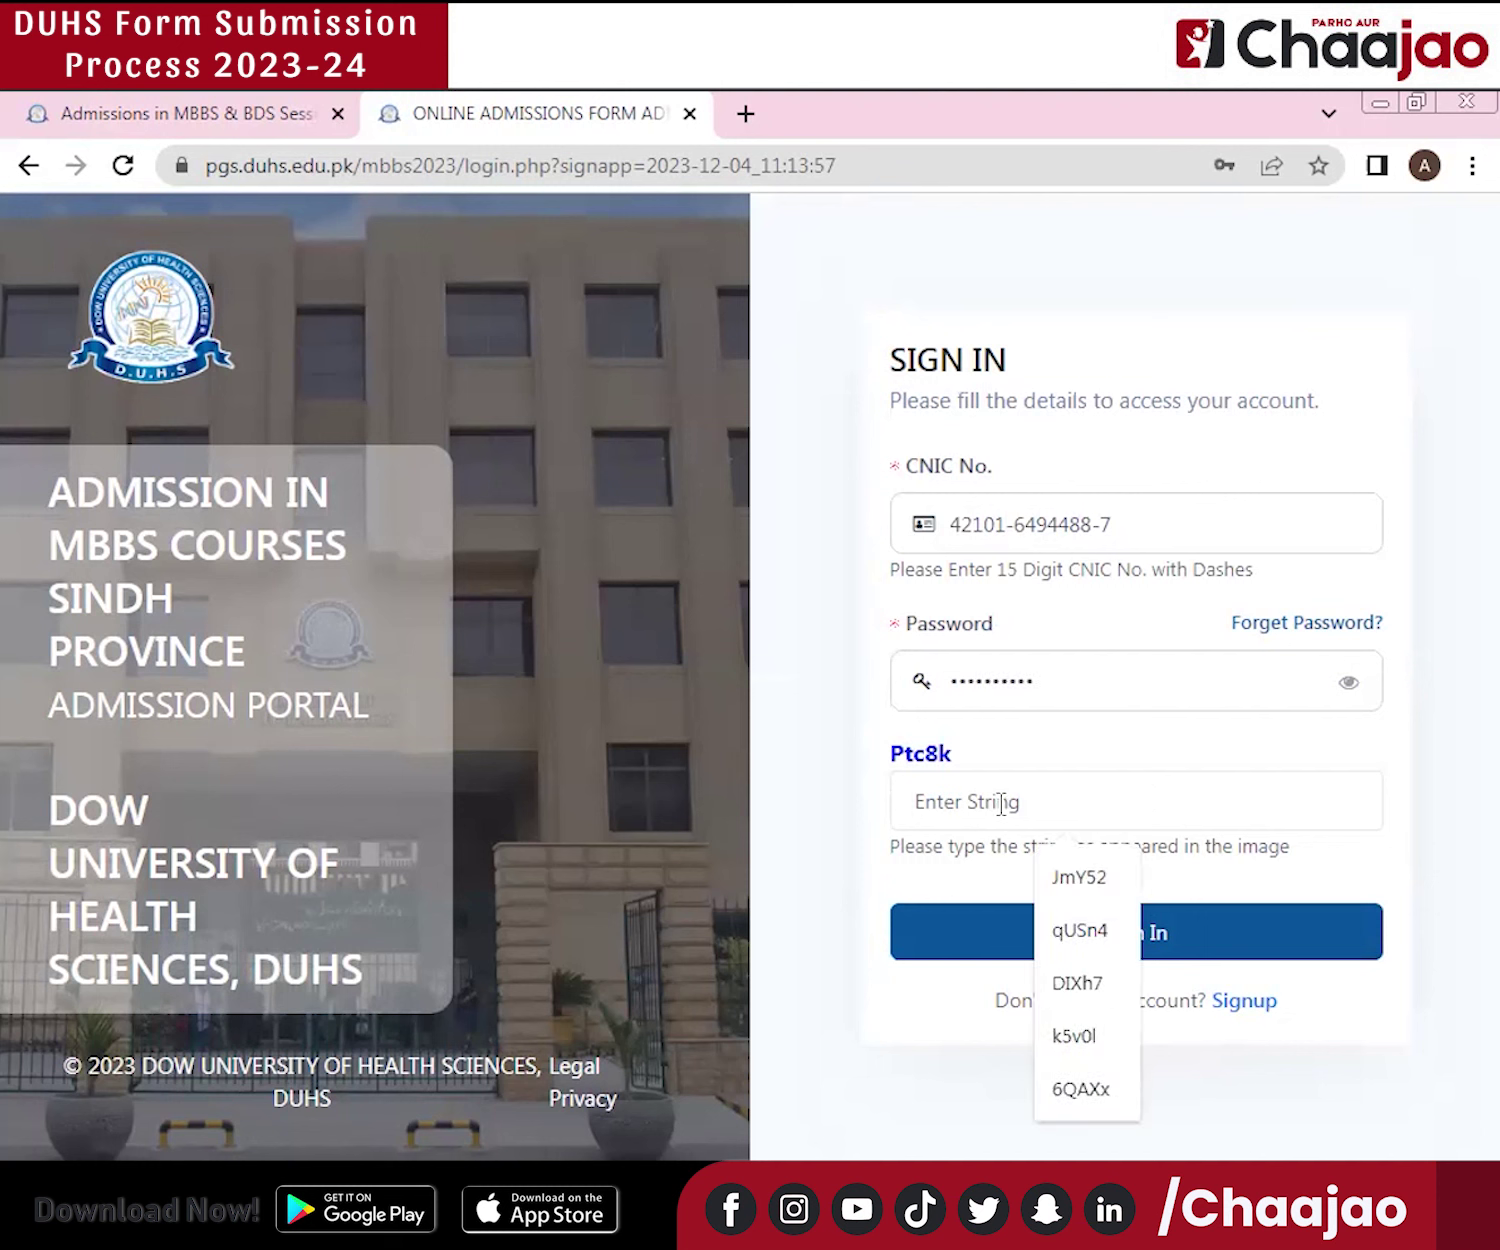
text(Ptc)
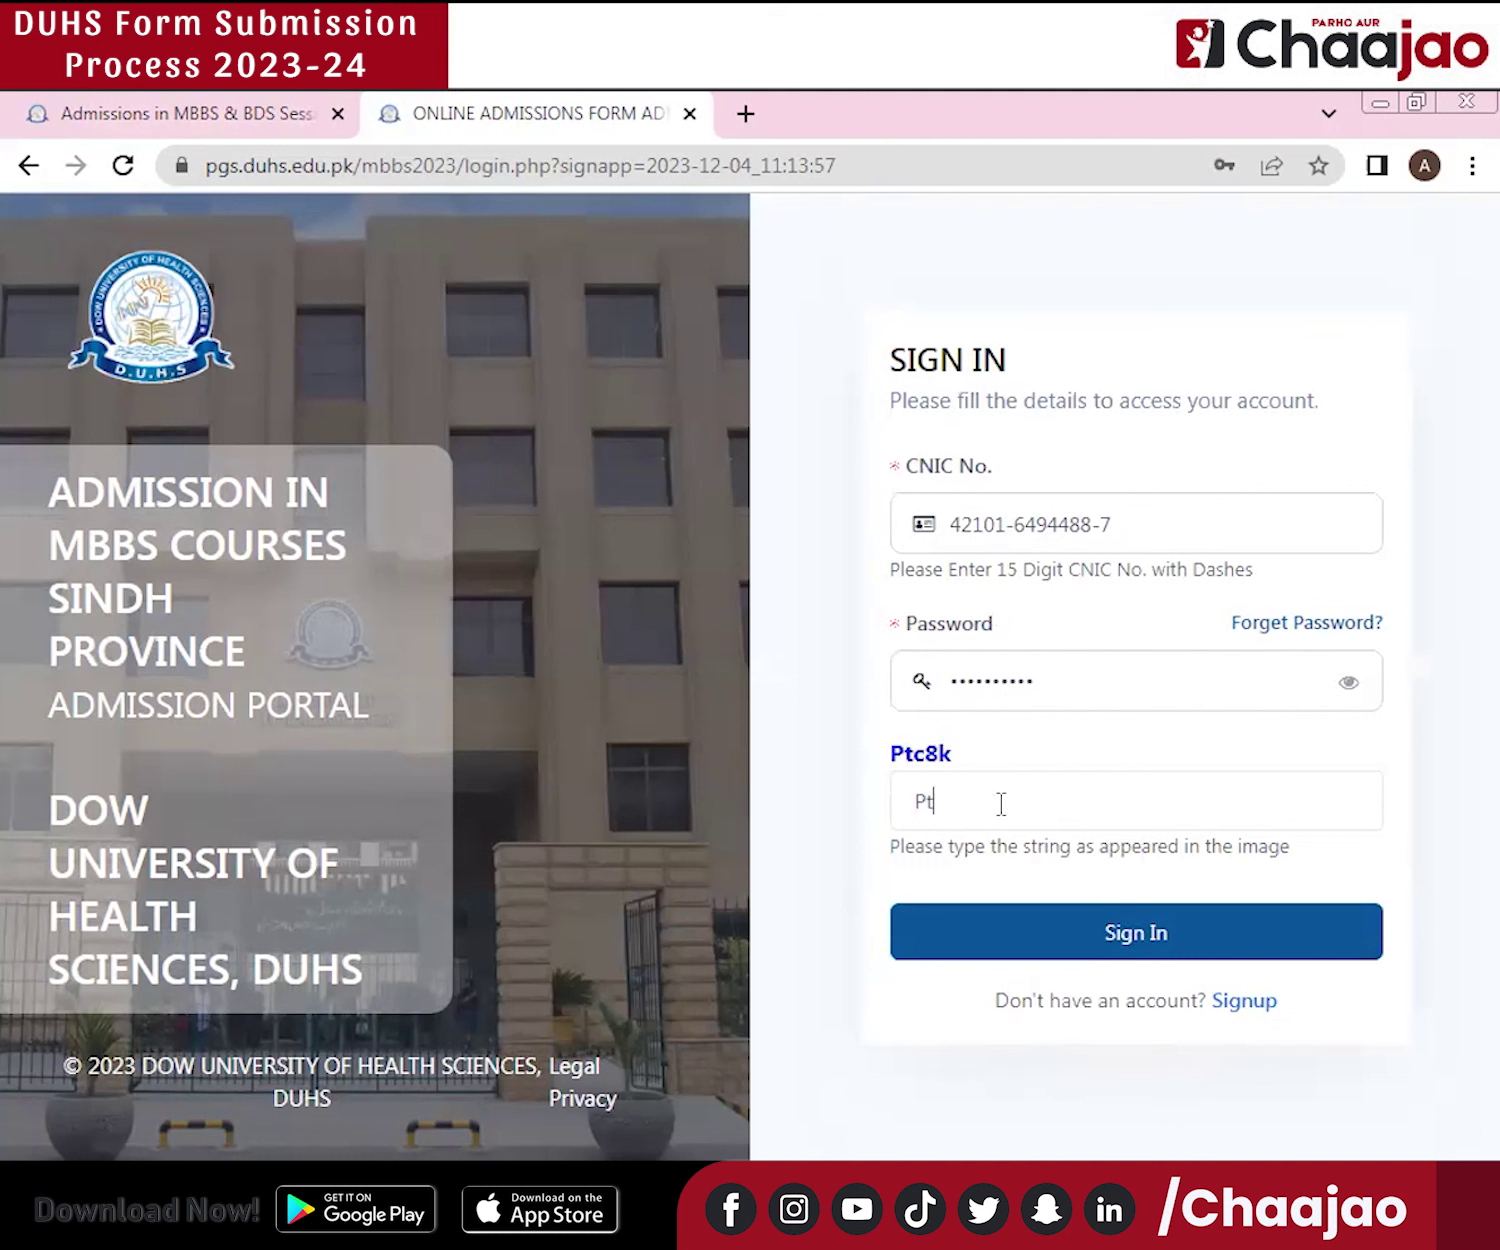
text(8k)
Submit the sign-in form to reach the applicant's welcome dashboard.
click(1140, 942)
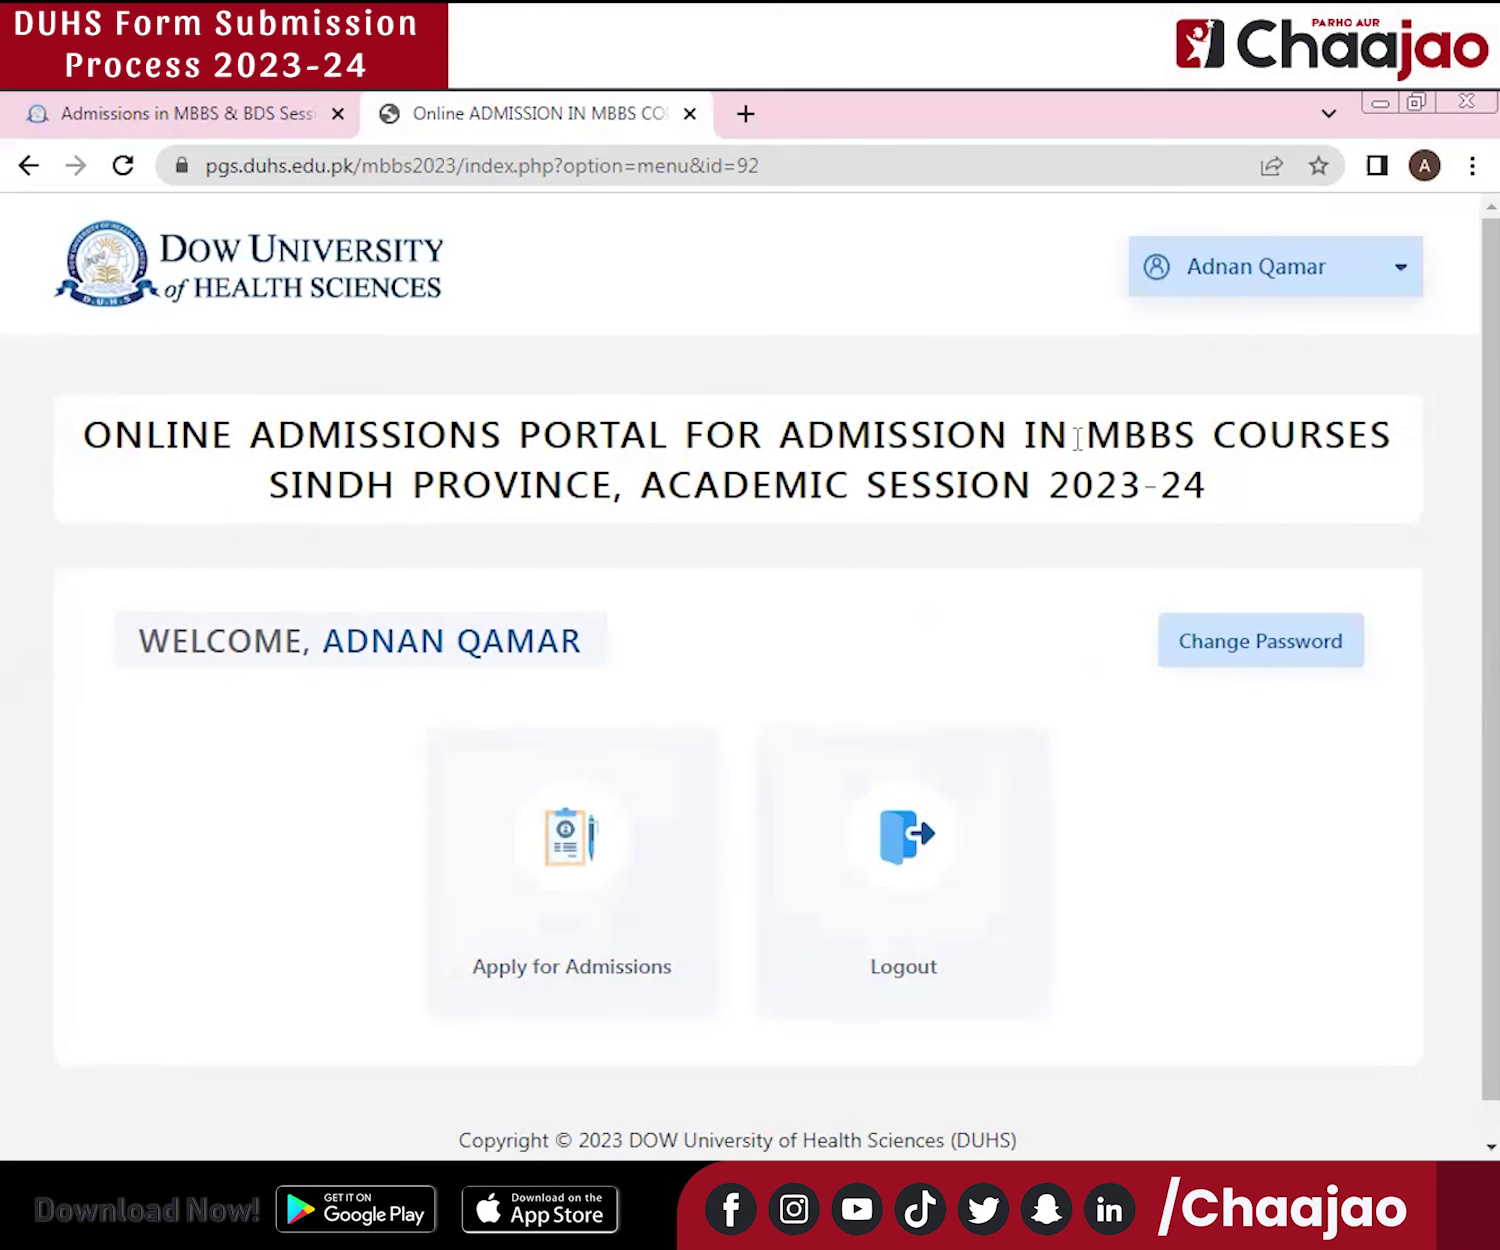
Start a new application from Apply for Admissions and scroll through the pre-filled Personal Details form.
click(666, 882)
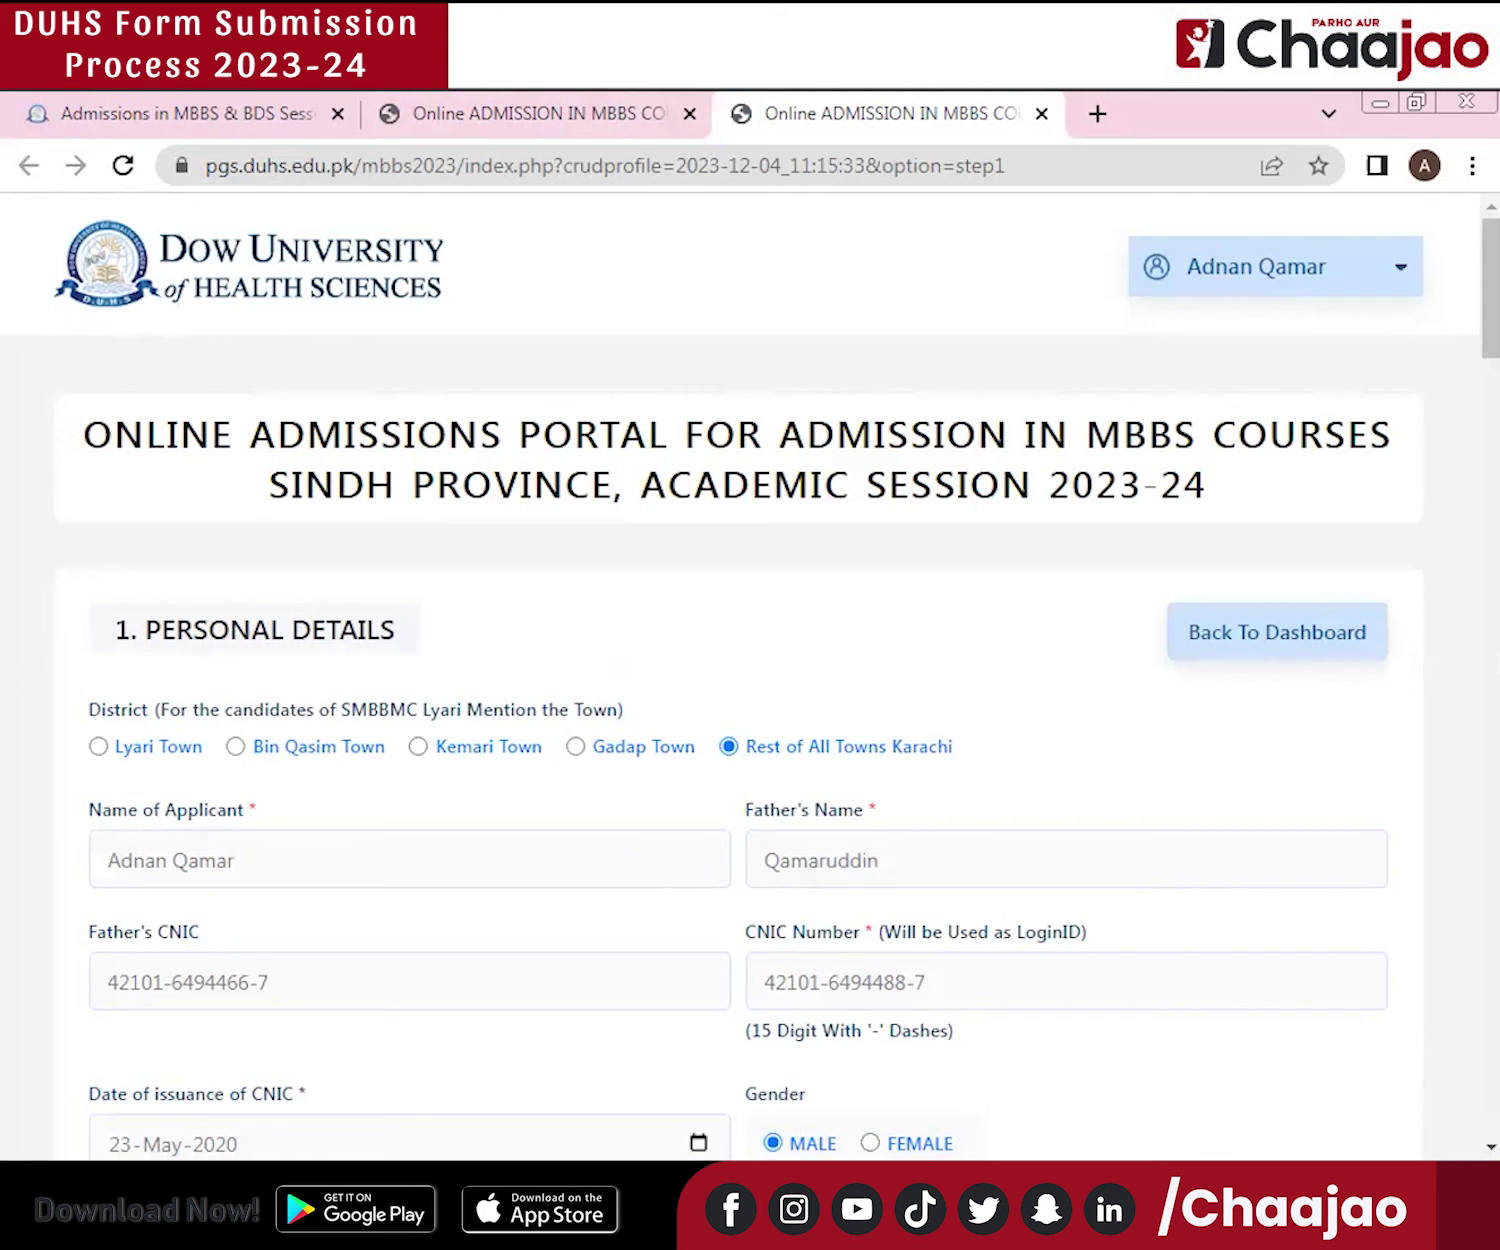
drag(1492, 343, 1493, 362)
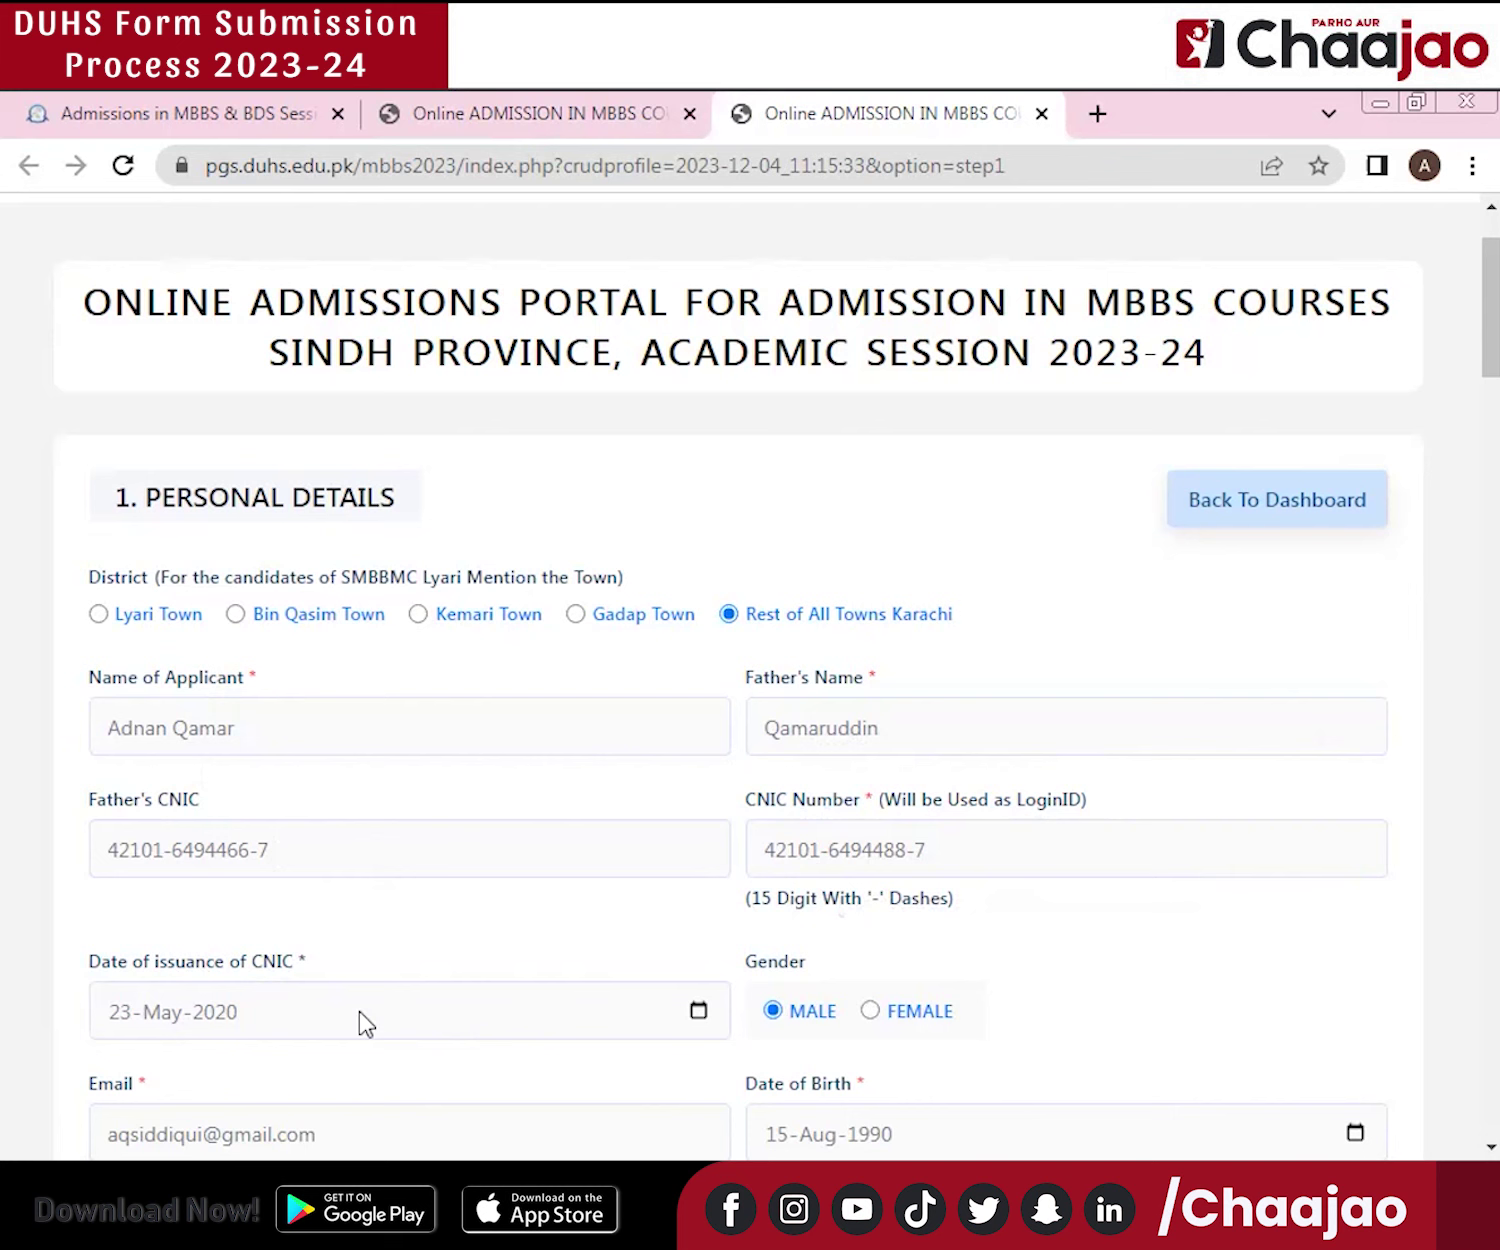
scroll(750, 676, down, 2)
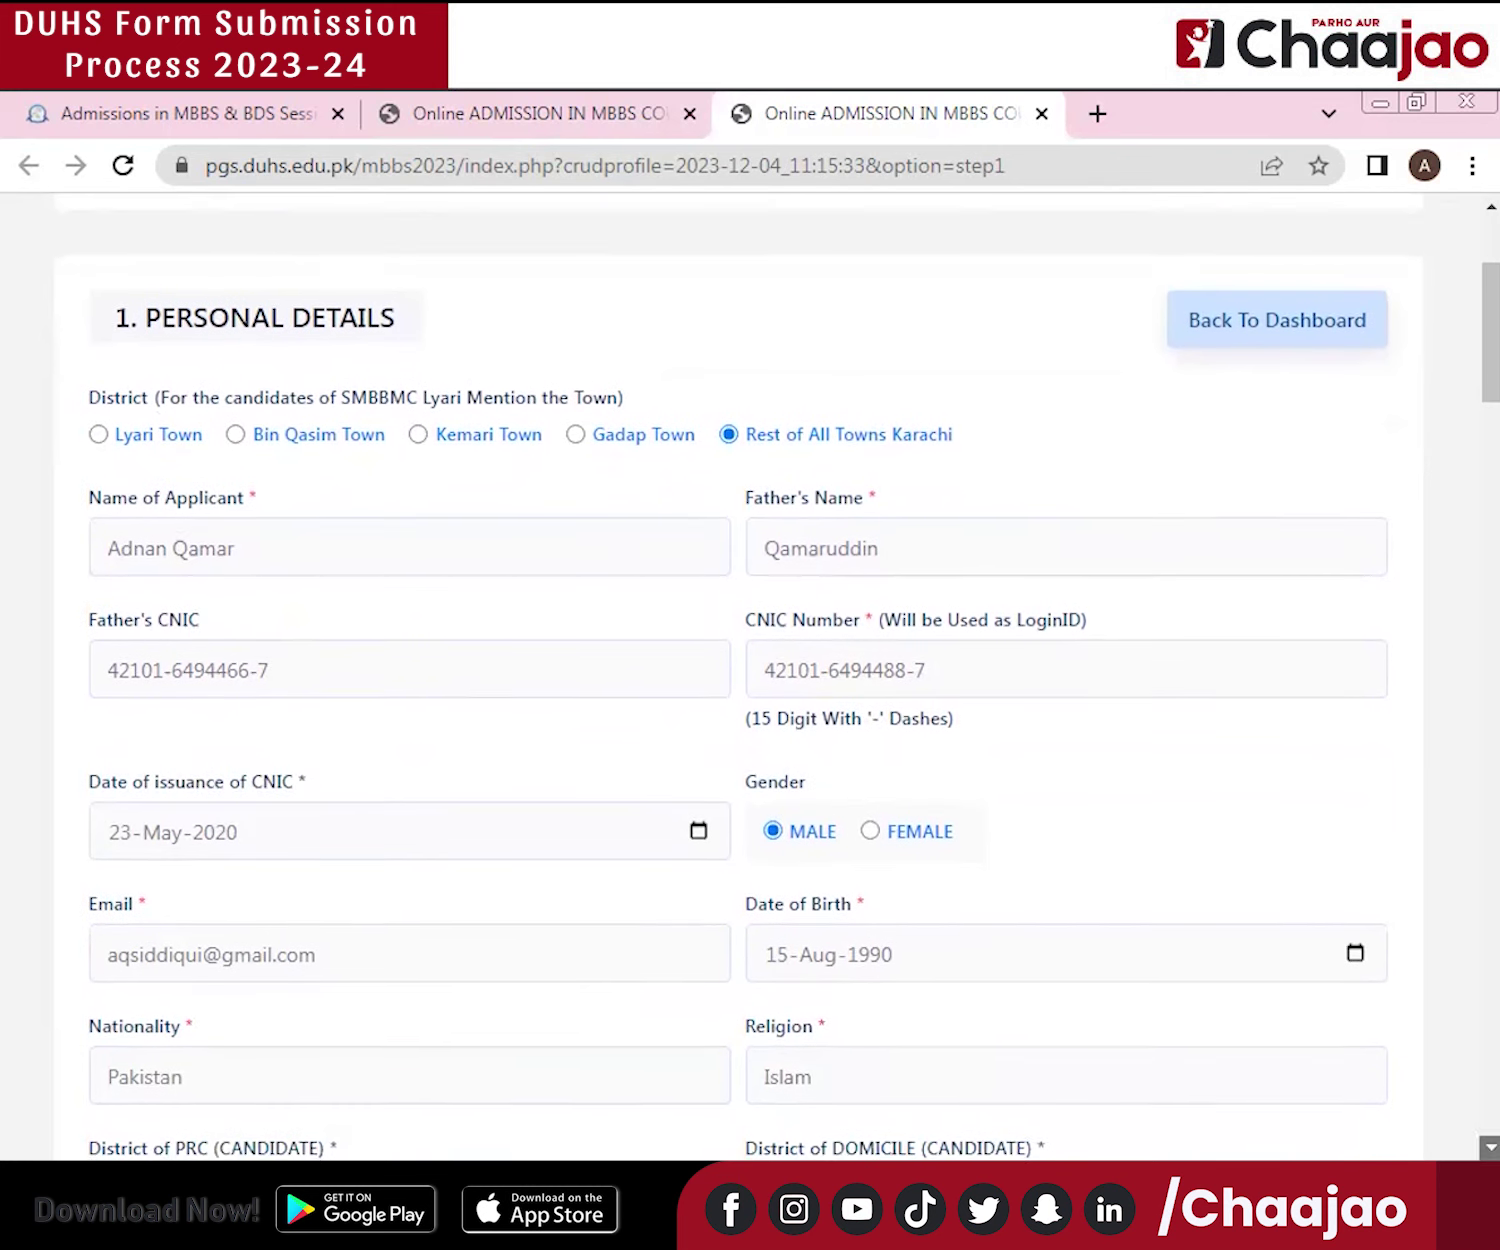
scroll(895, 908, down, 1)
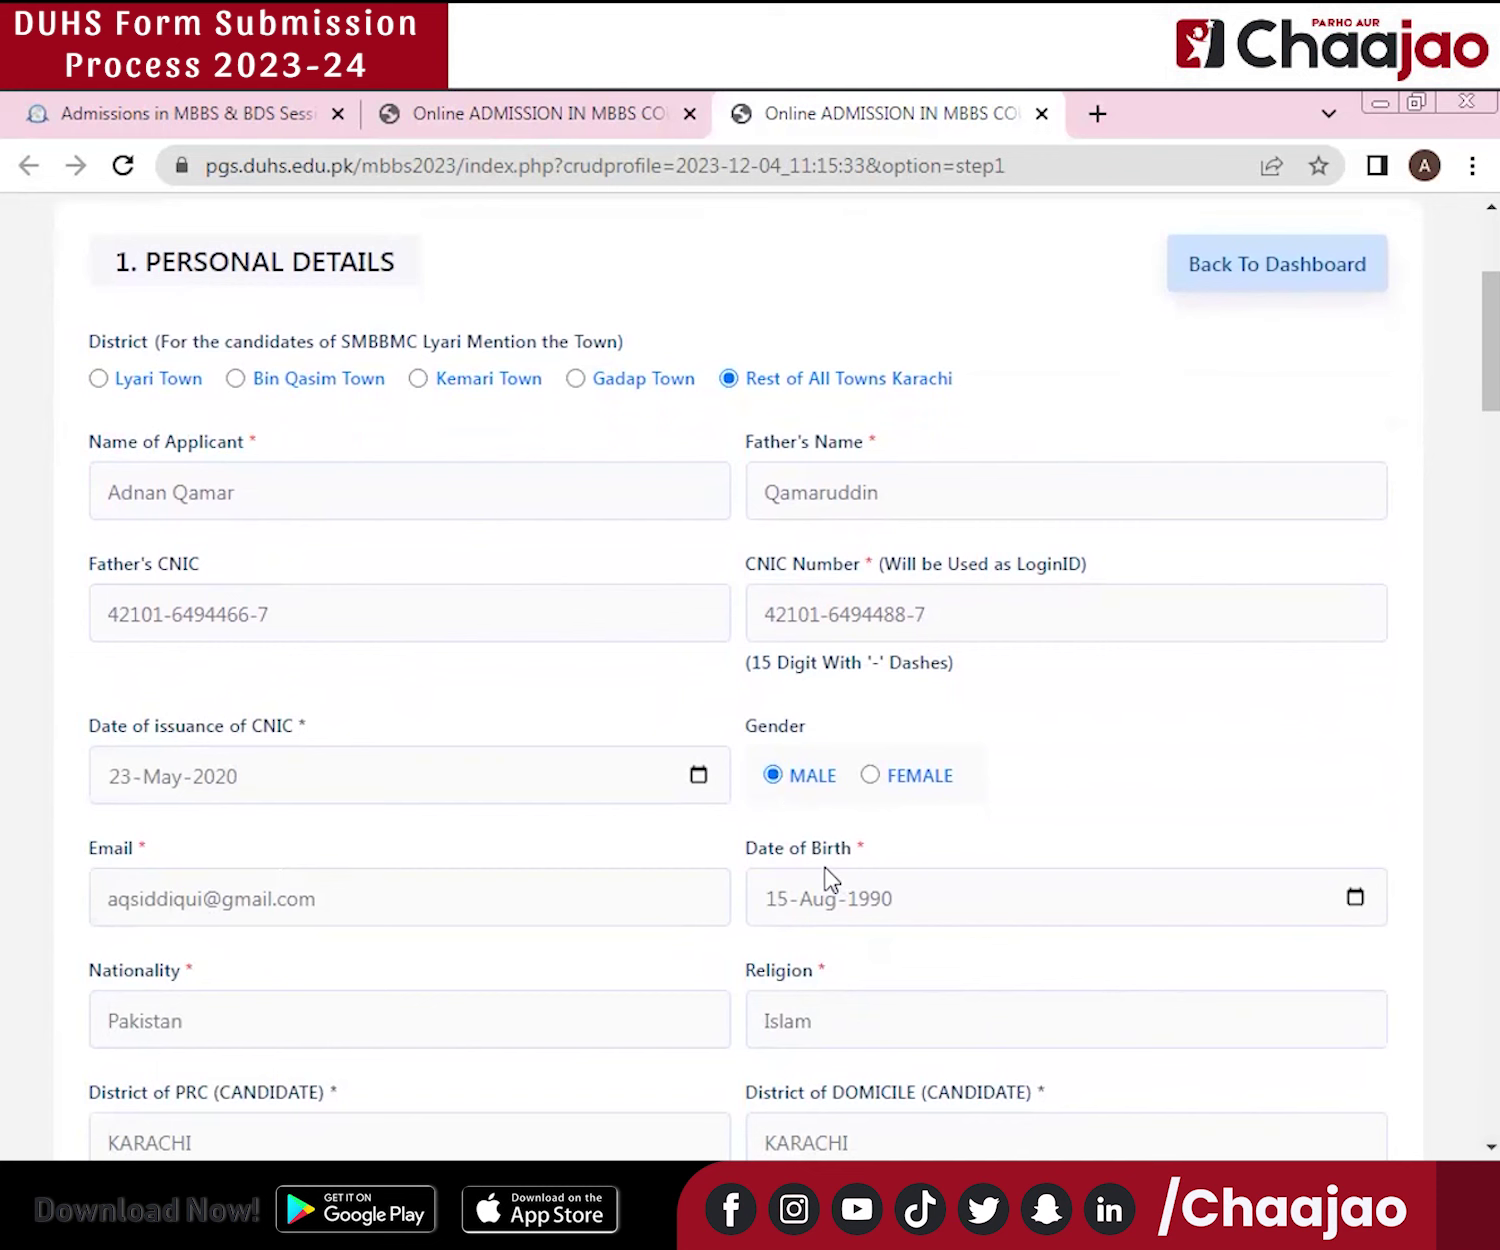
scroll(563, 925, down, 3)
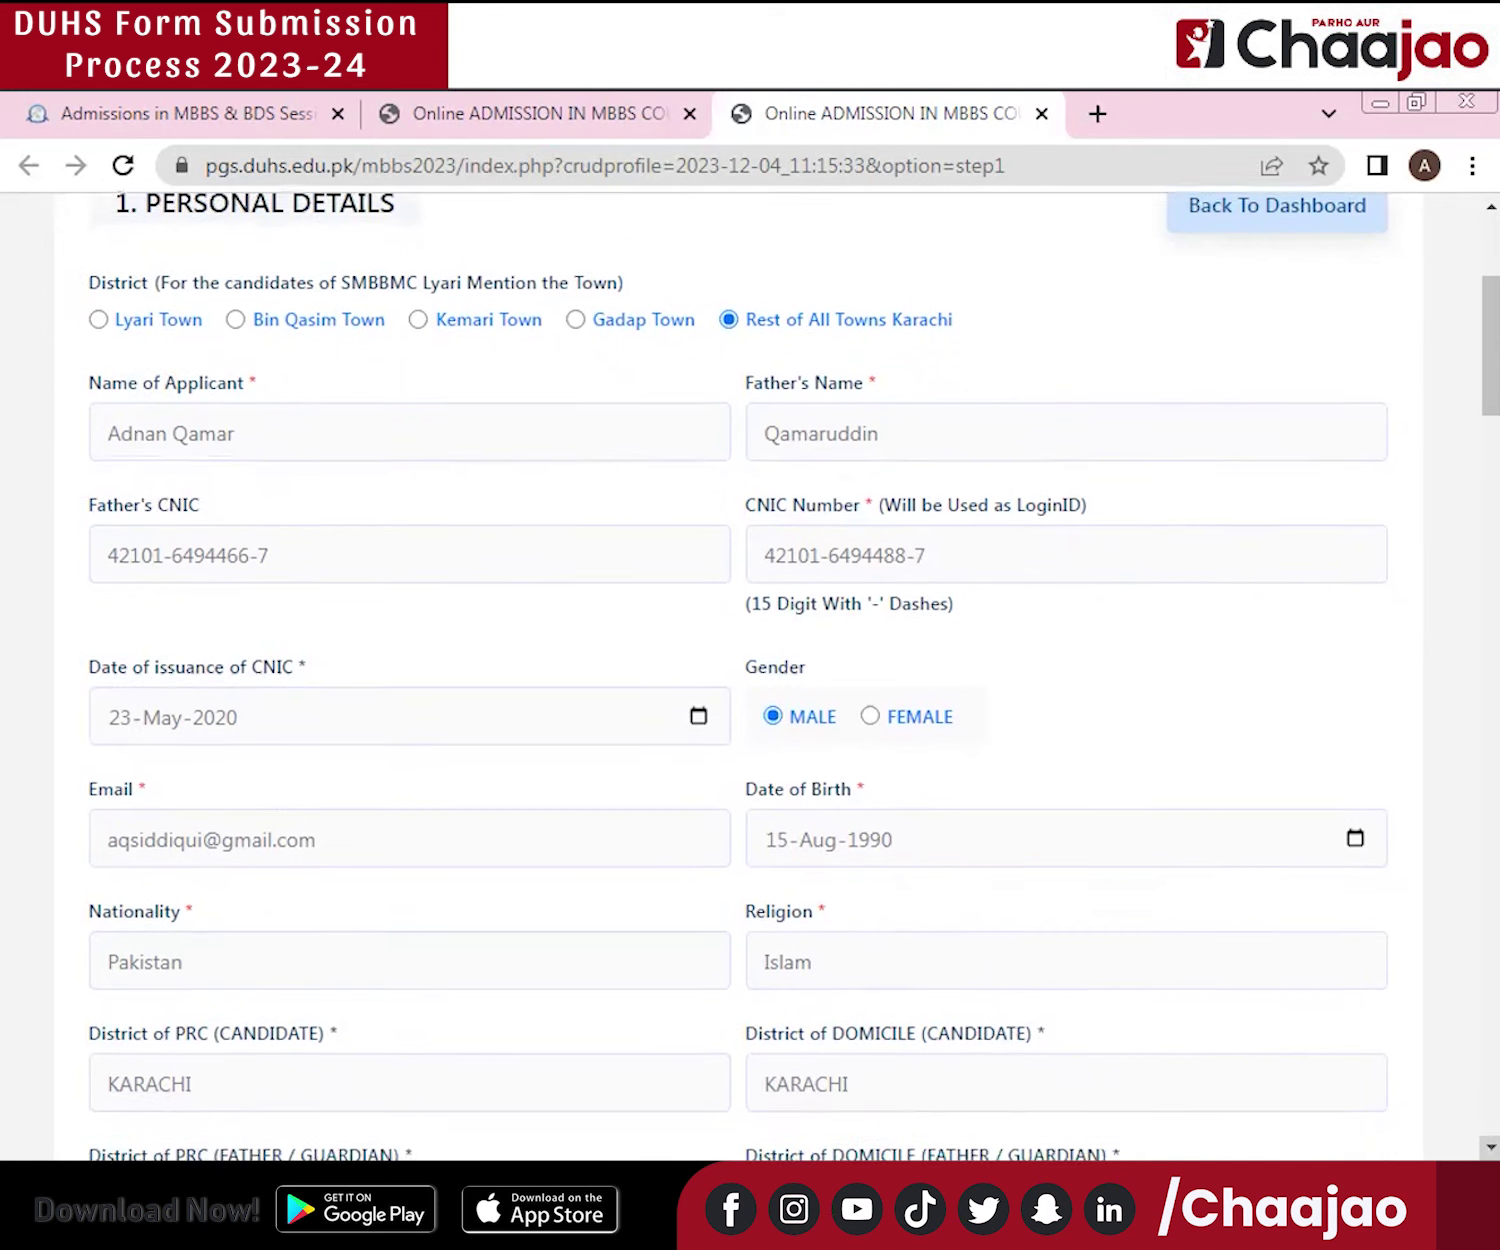